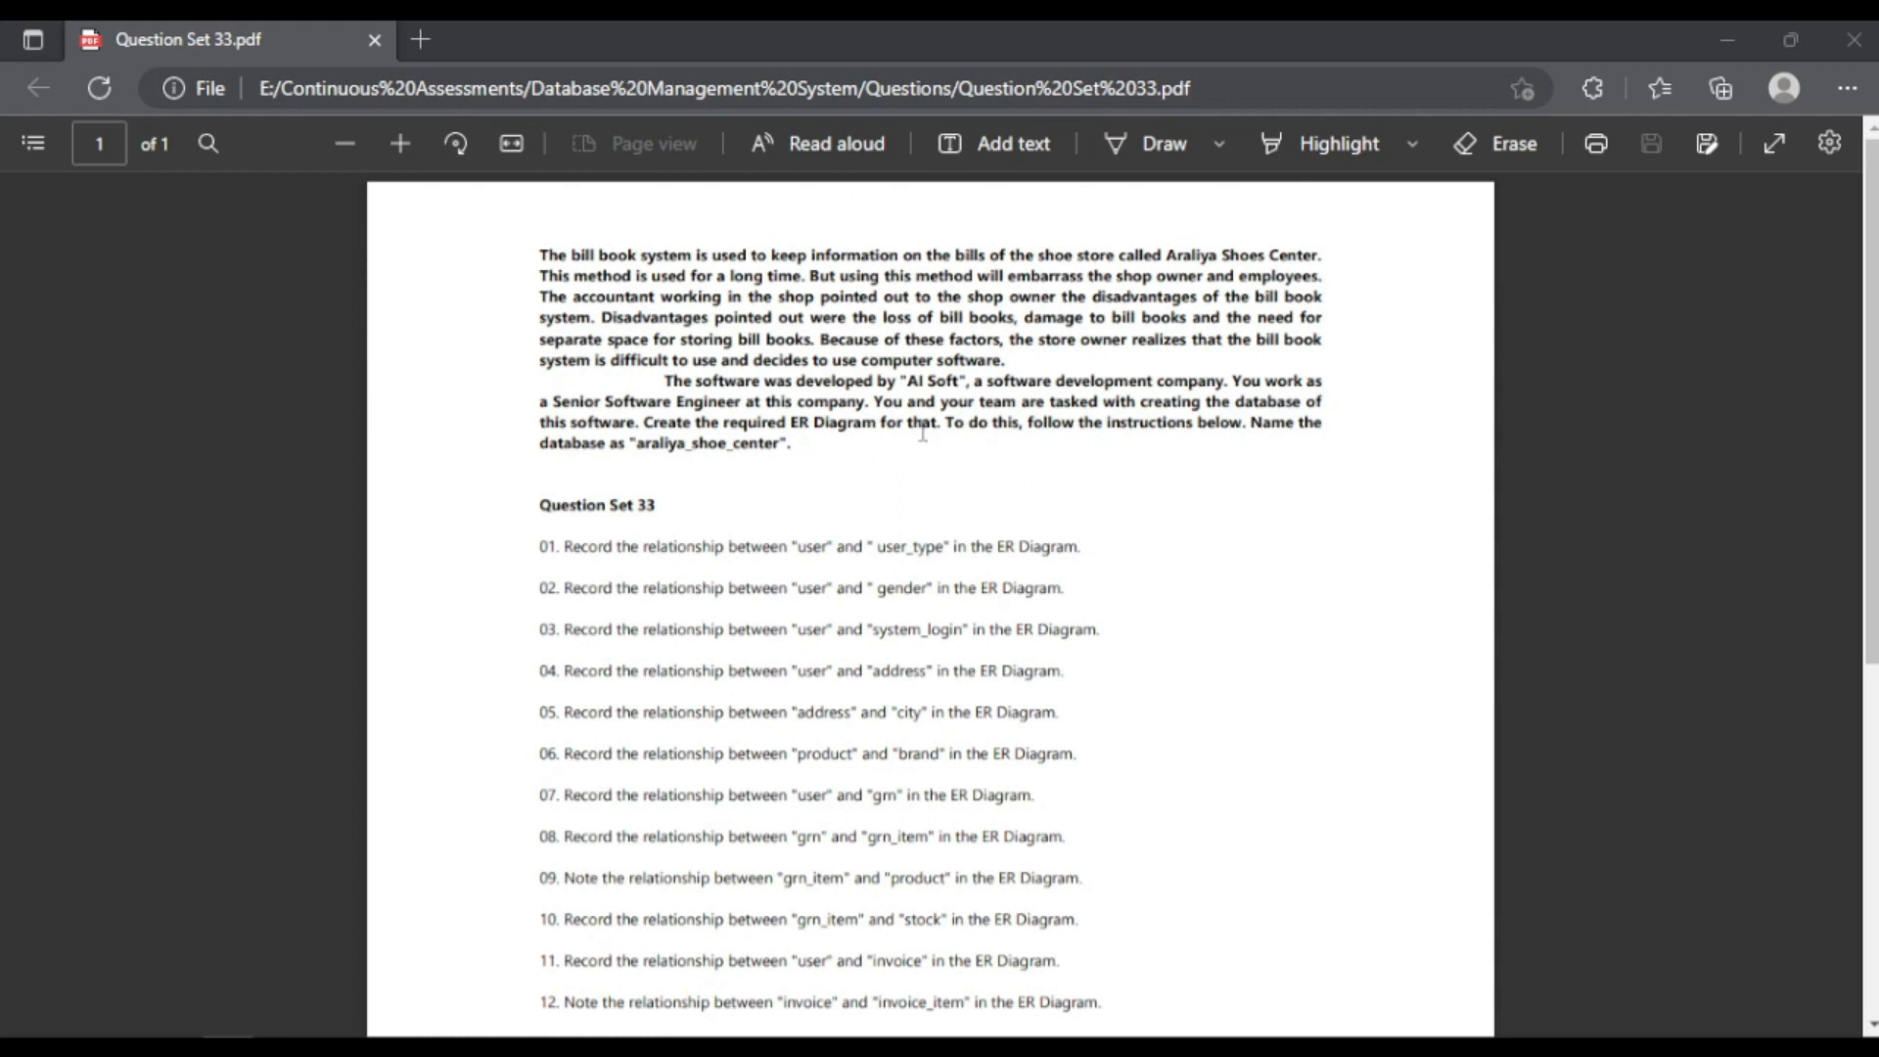
# Step: In the MySQL Workbench EER diagram, add a 1:n non-identifying relationship with the foreign key in user, referencing user_type
pyautogui.scroll(-2, 920, 430)
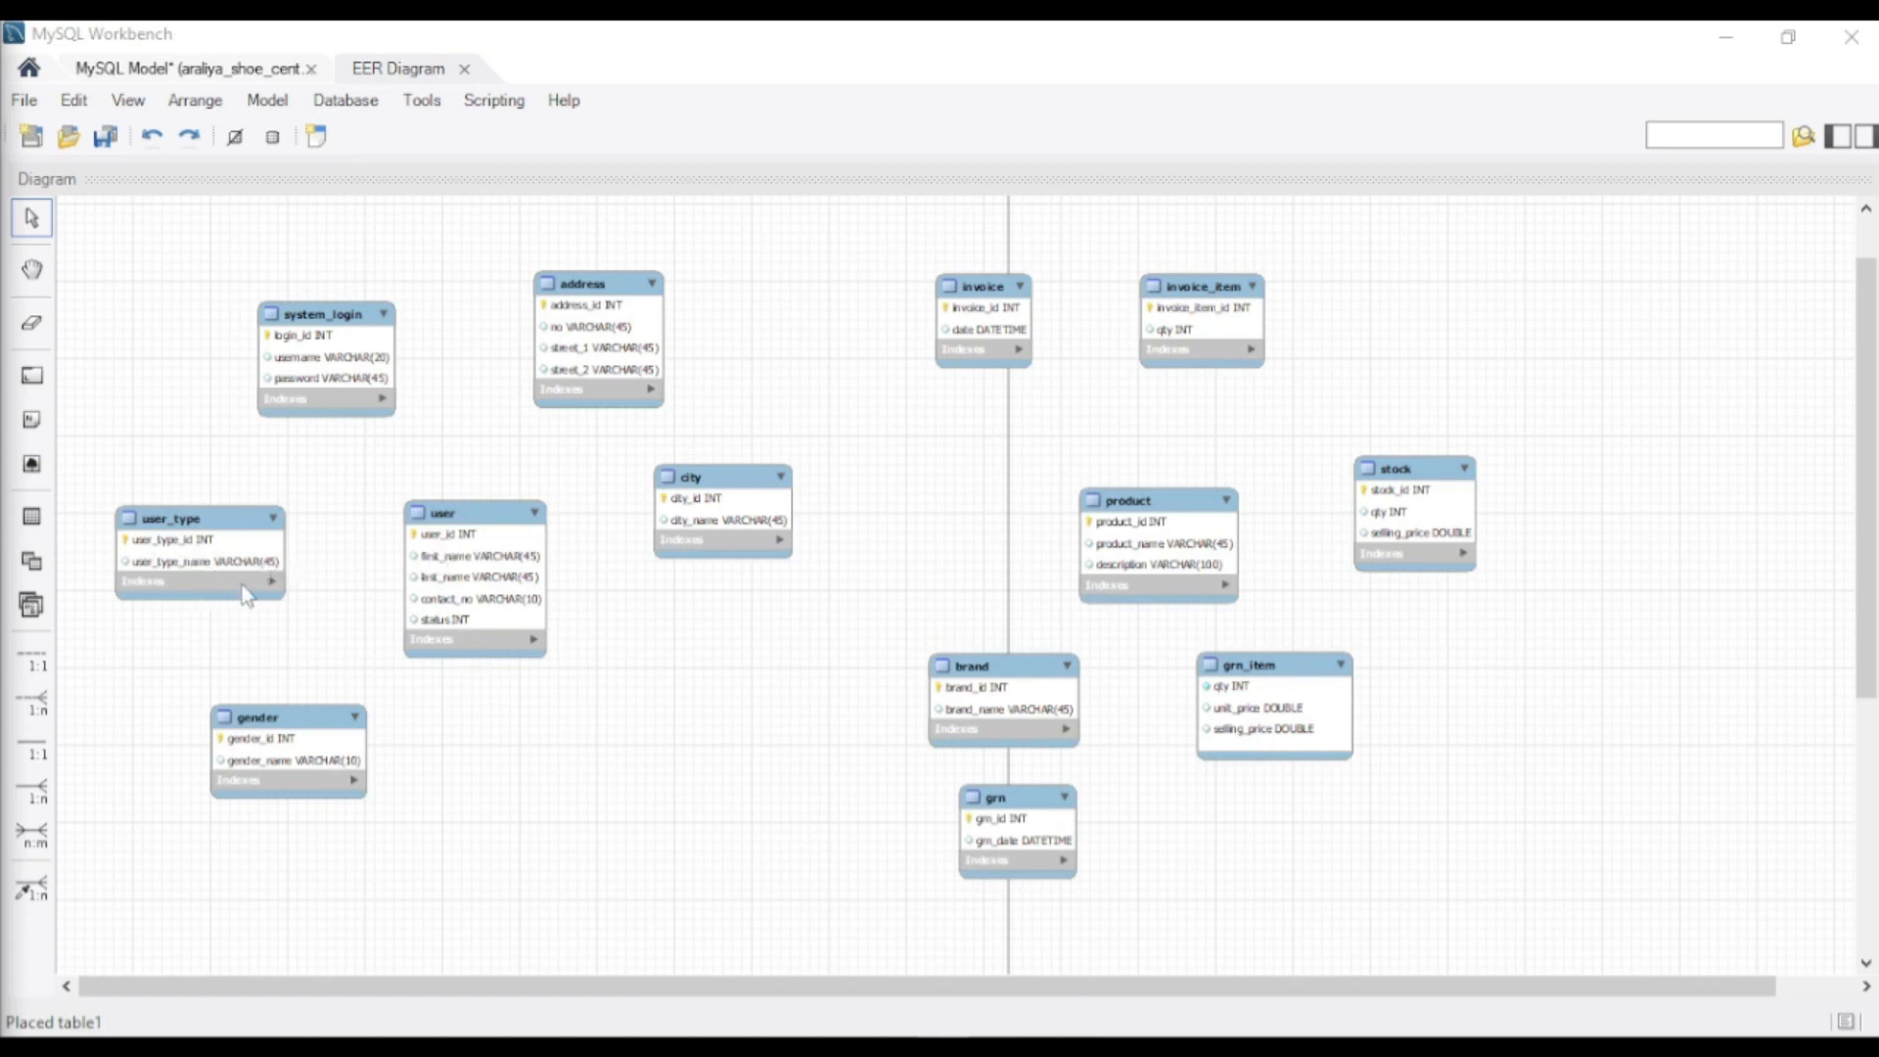
pyautogui.click(36, 709)
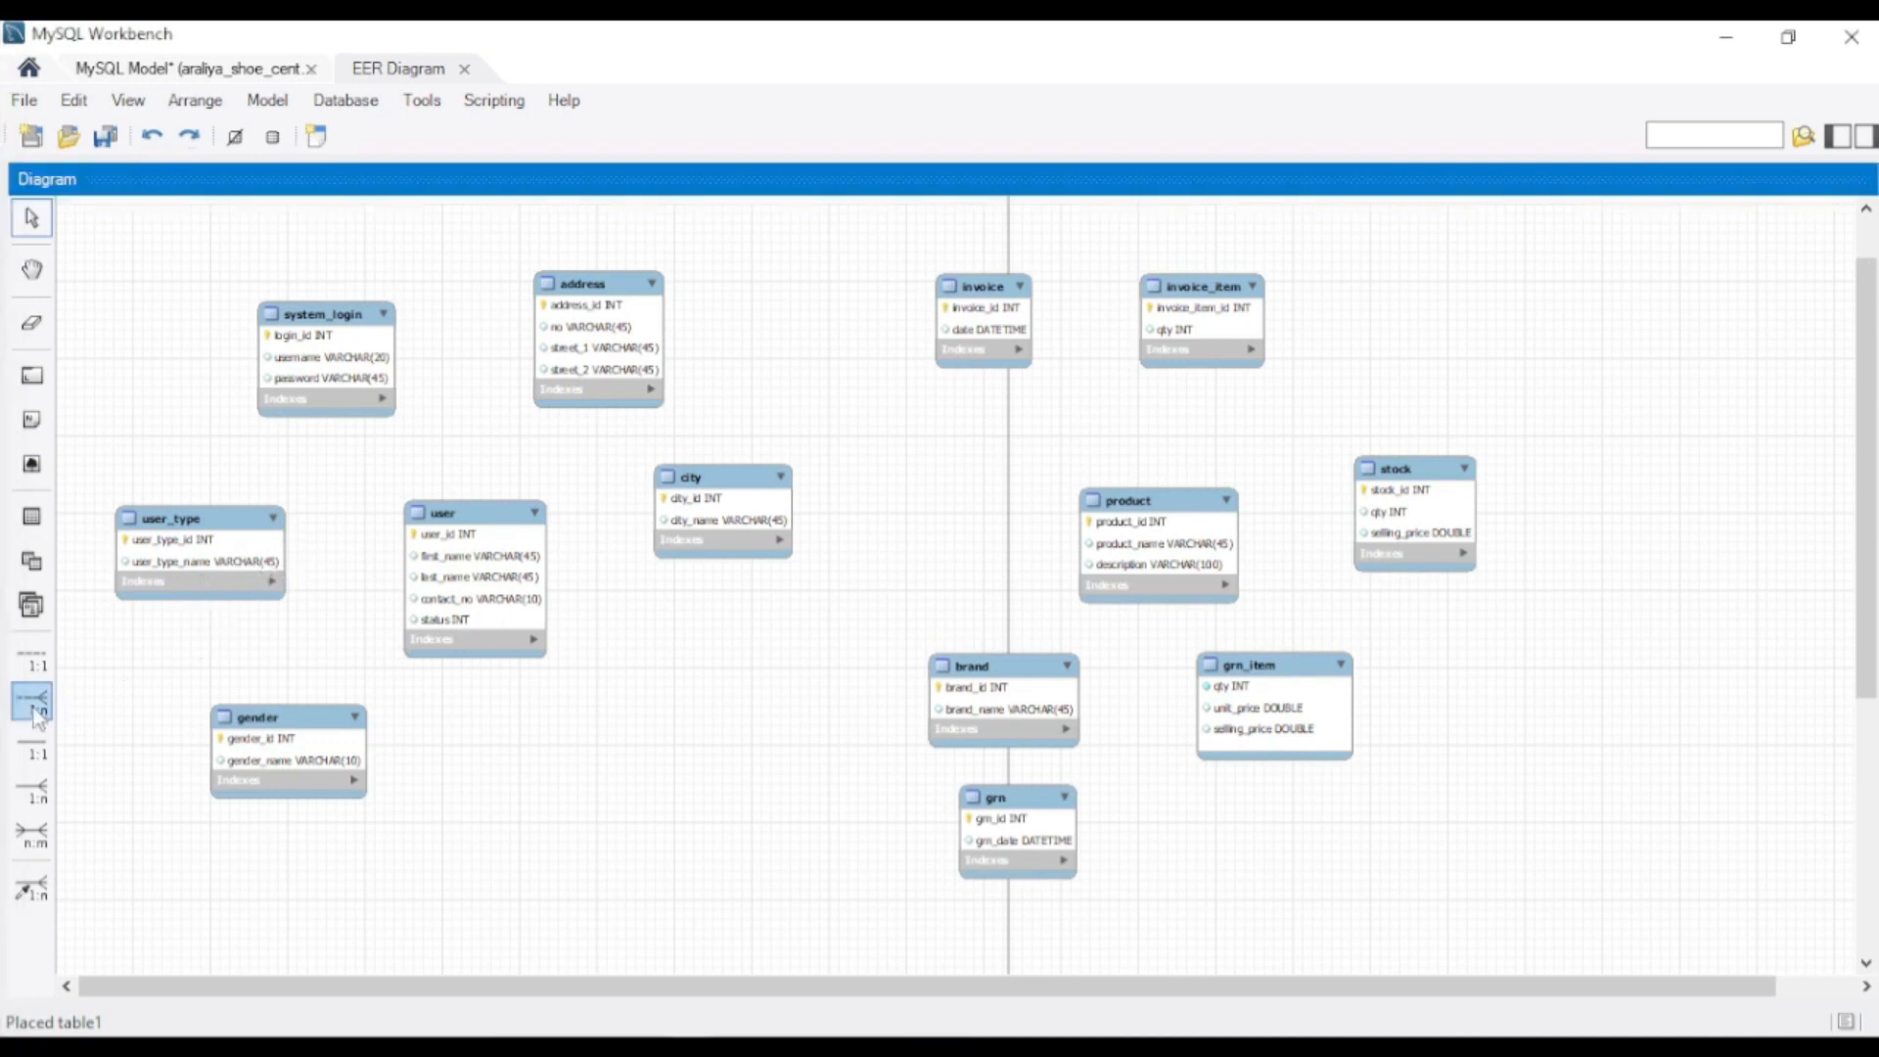
pyautogui.click(33, 703)
pyautogui.click(466, 587)
pyautogui.click(218, 586)
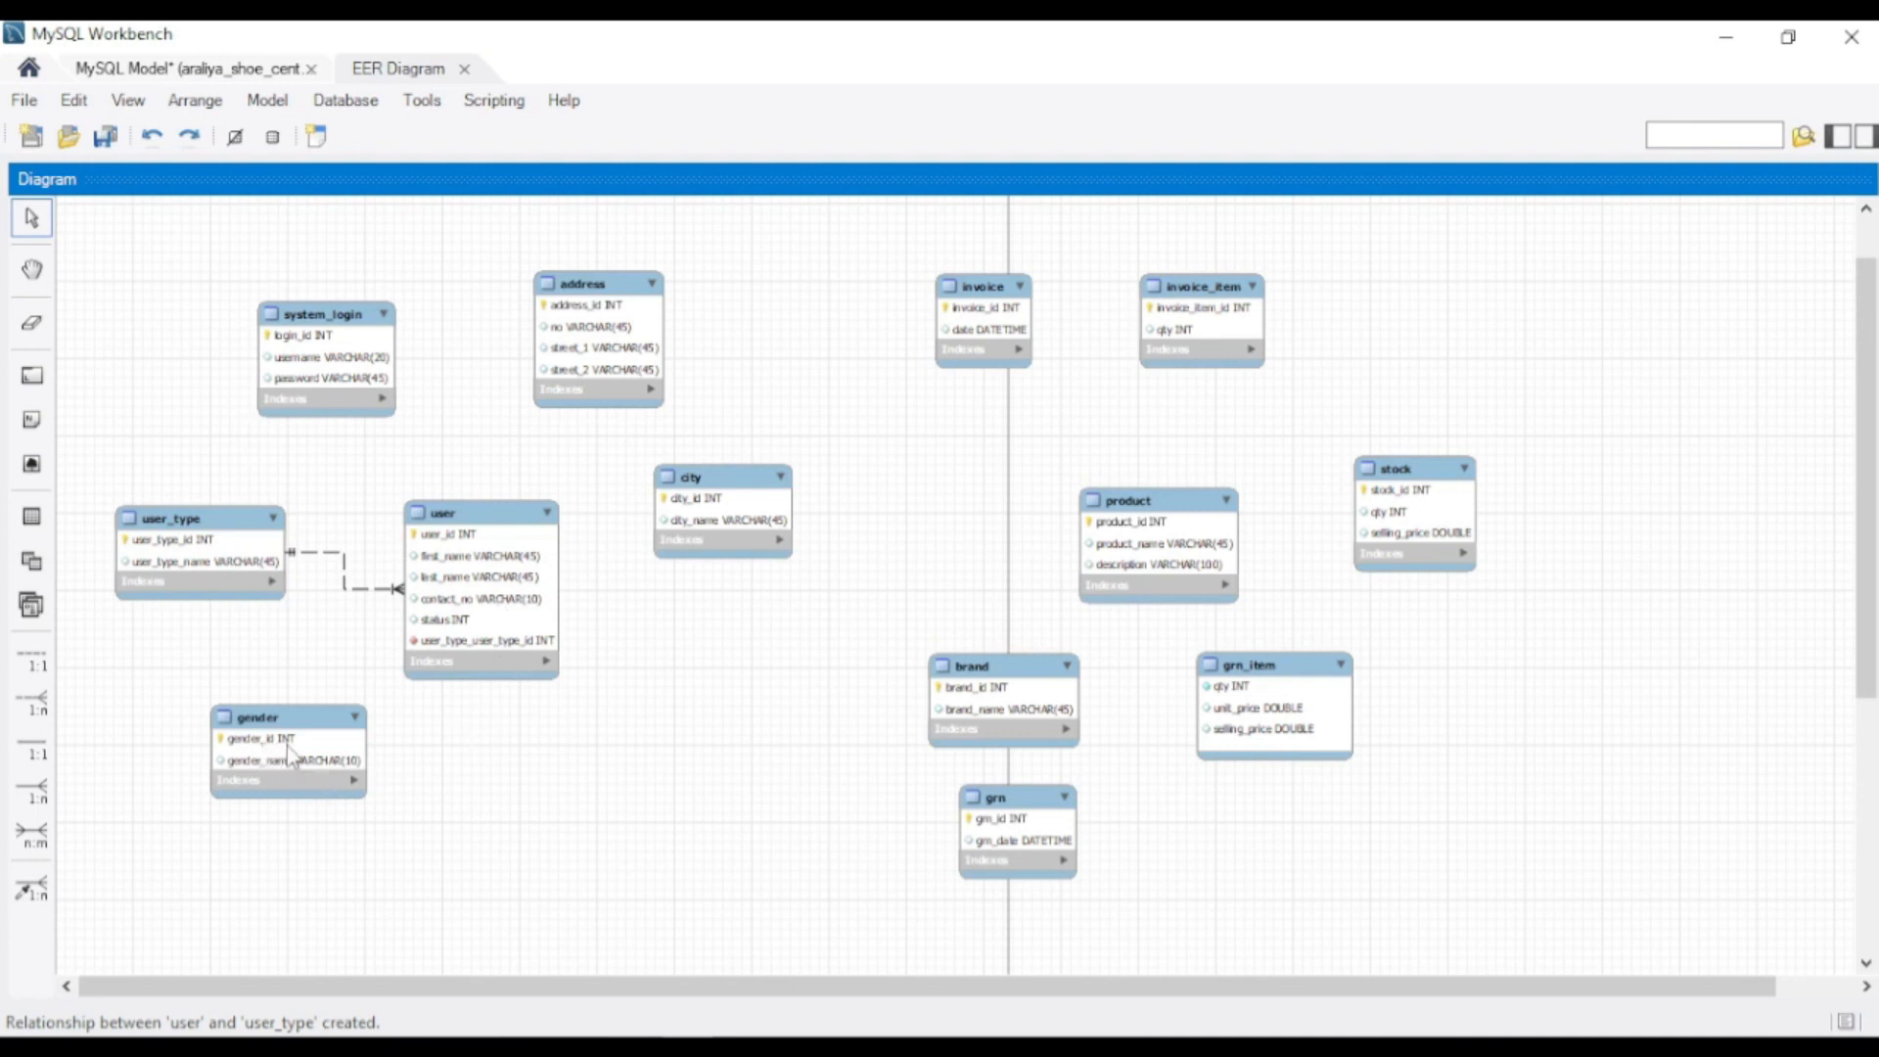
# Step: Add a 1:n non-identifying relationship with the foreign key in user, referencing gender
pyautogui.click(251, 723)
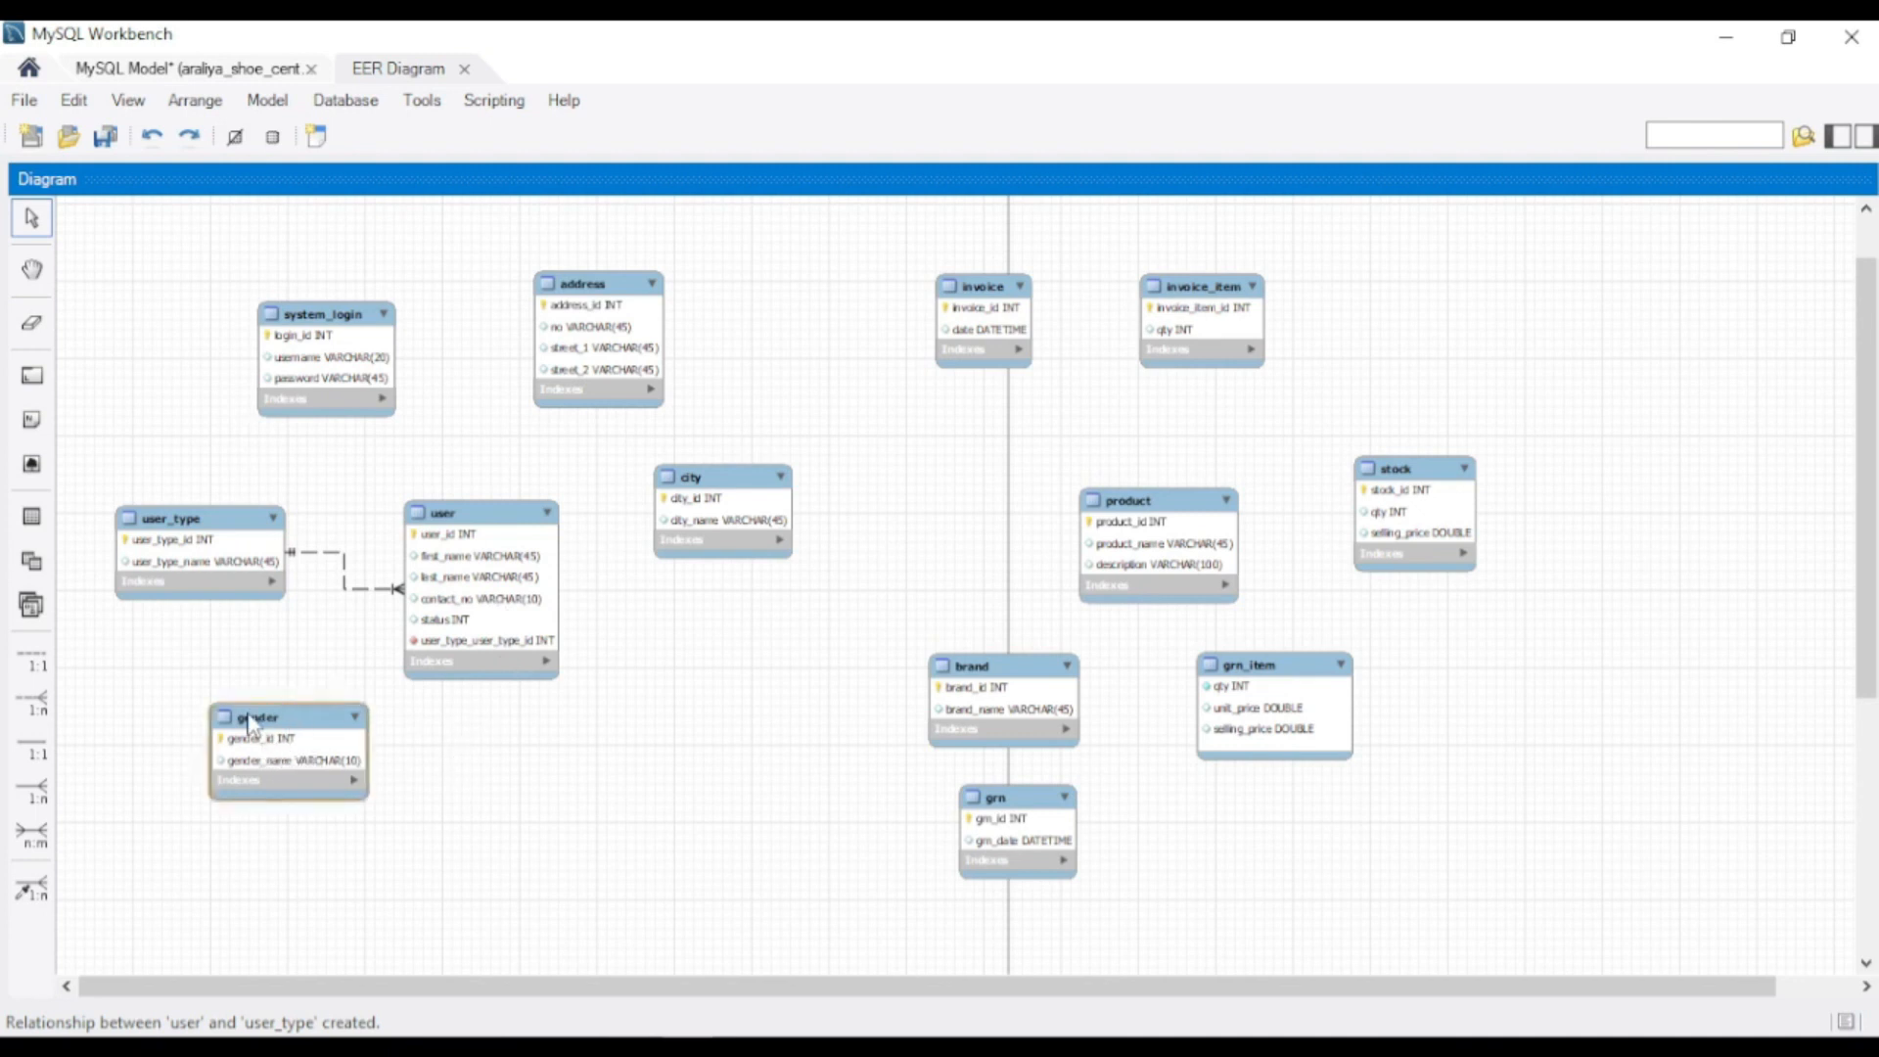
pyautogui.click(31, 701)
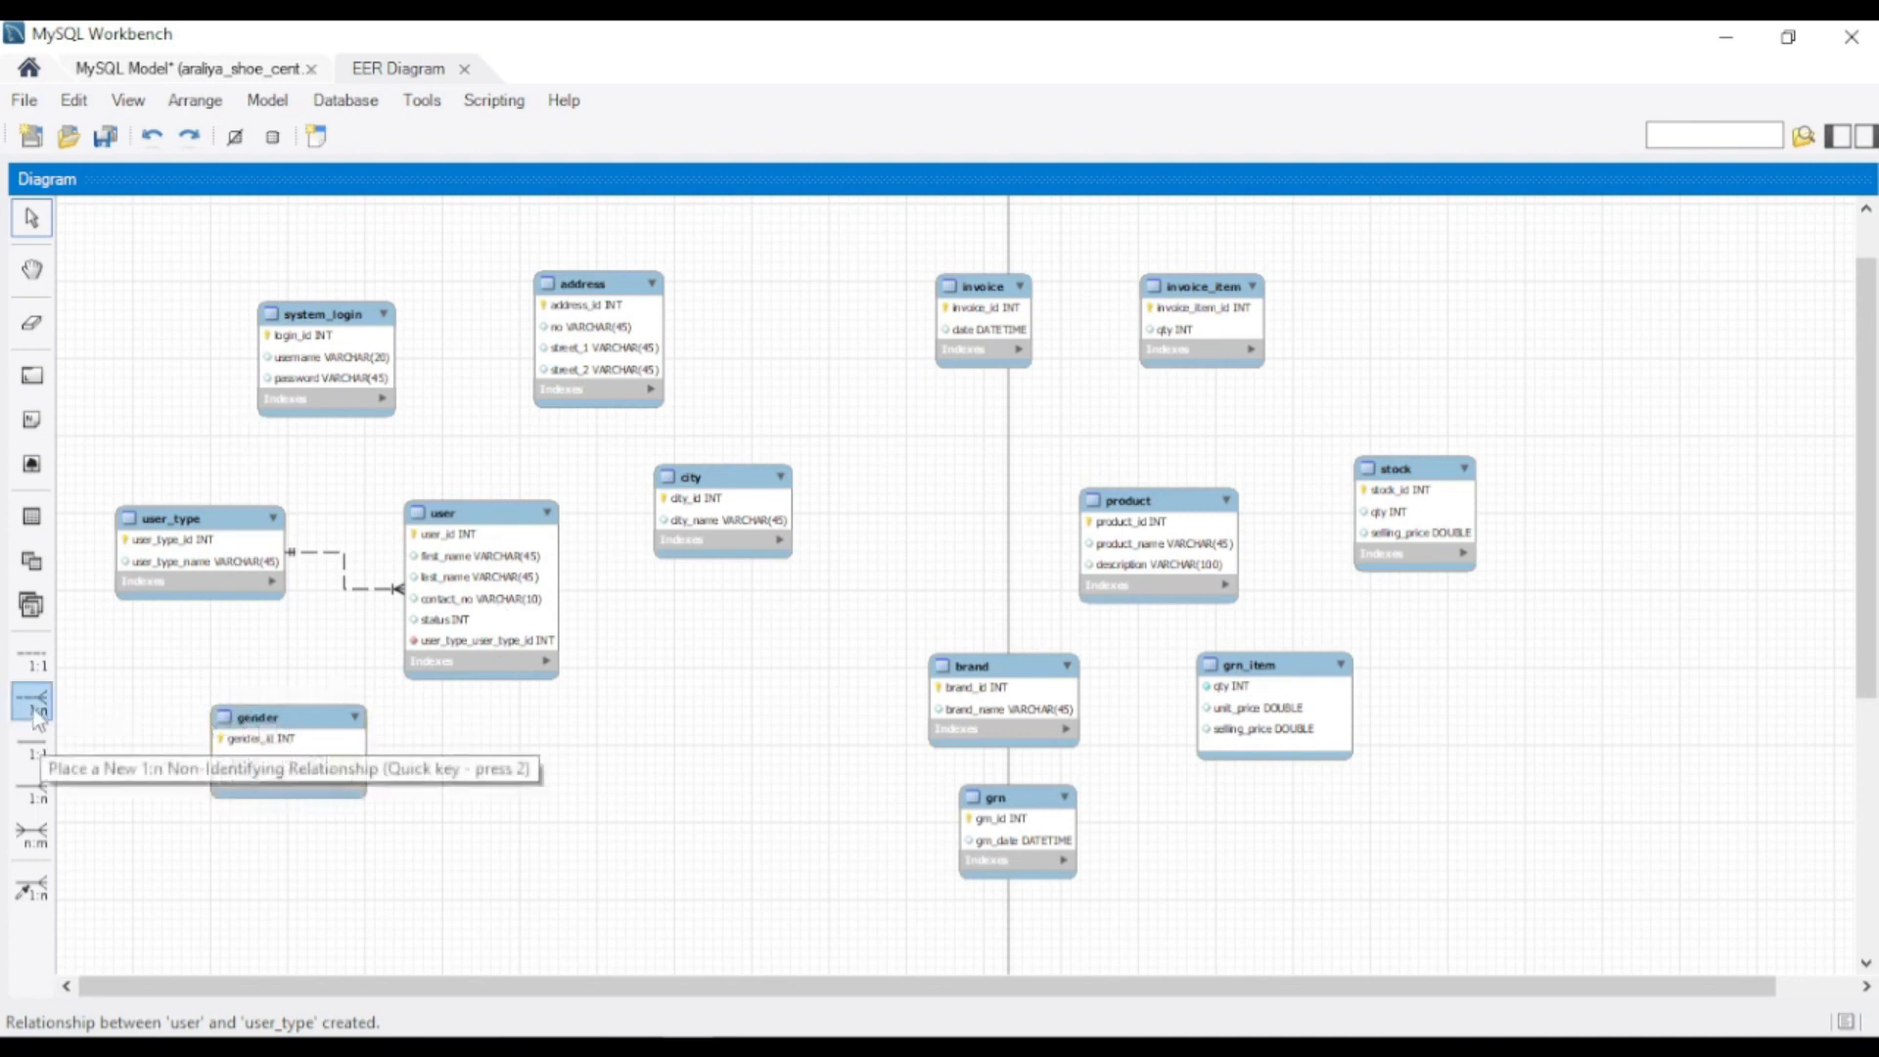
pyautogui.click(448, 663)
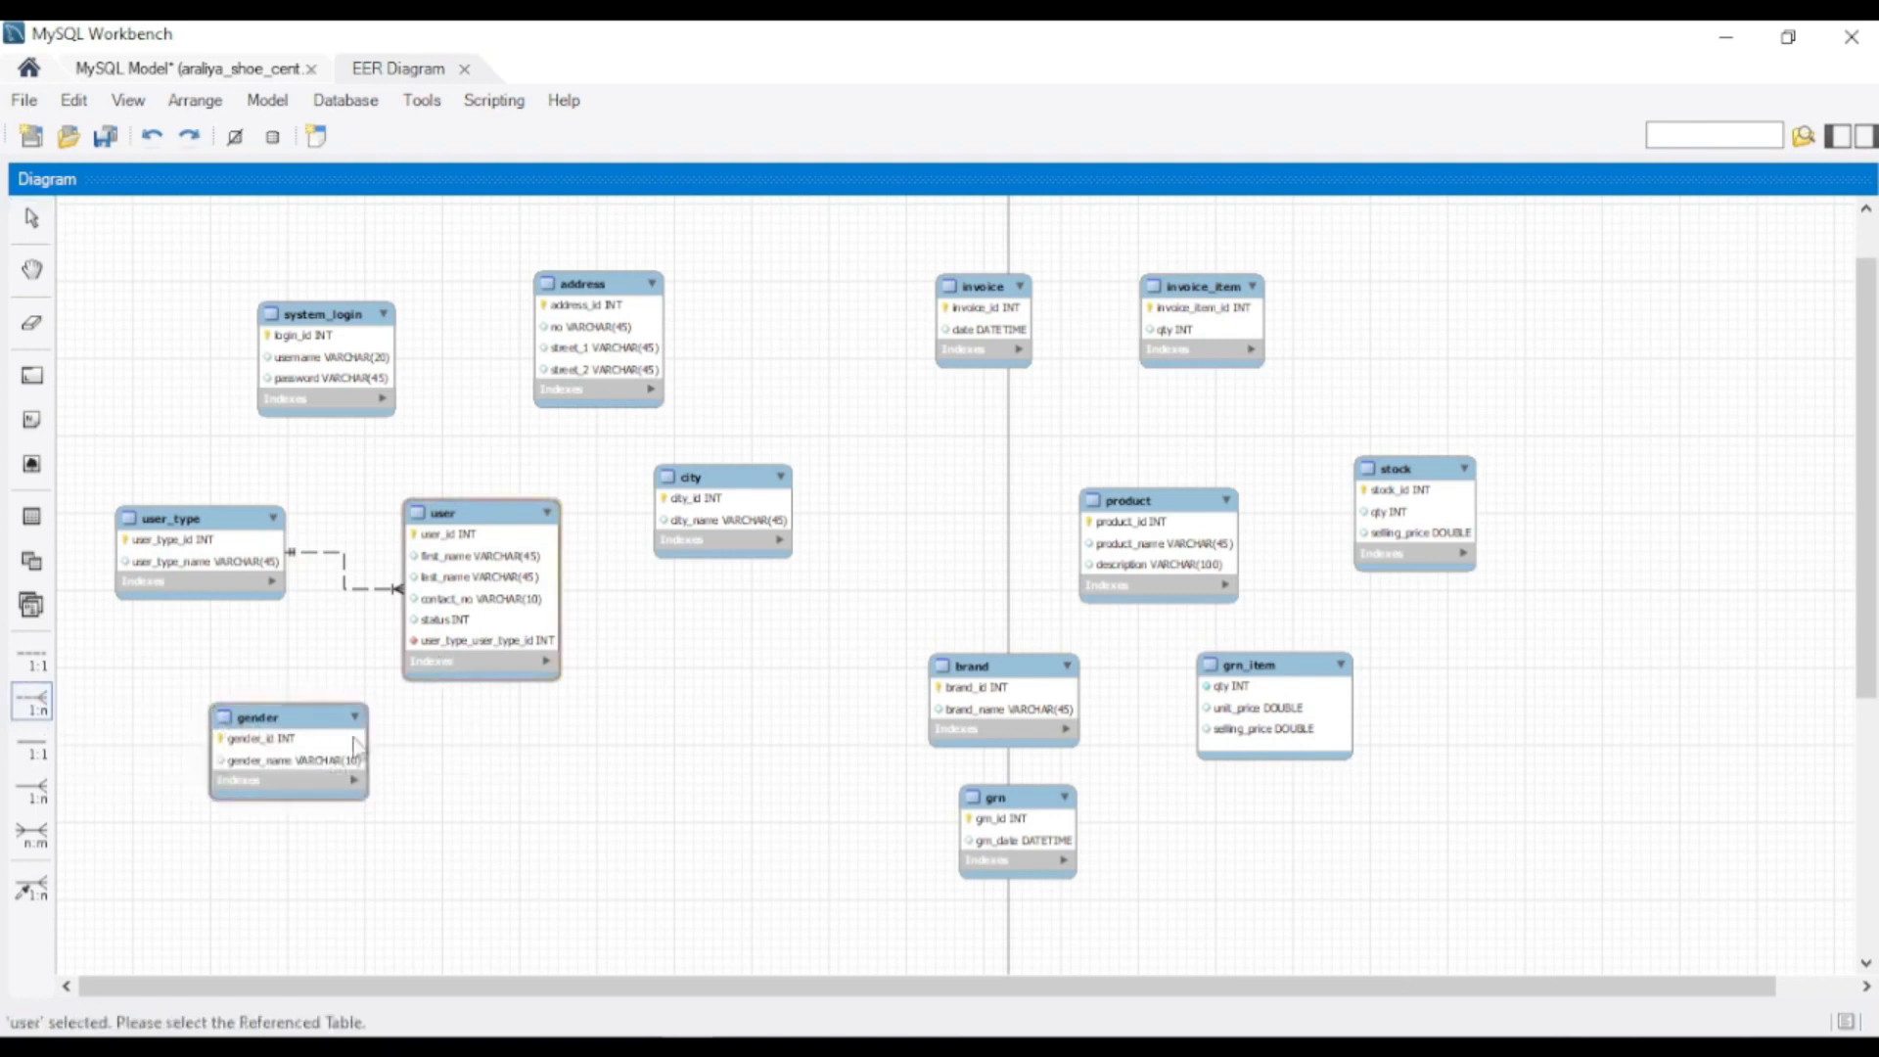
pyautogui.click(310, 759)
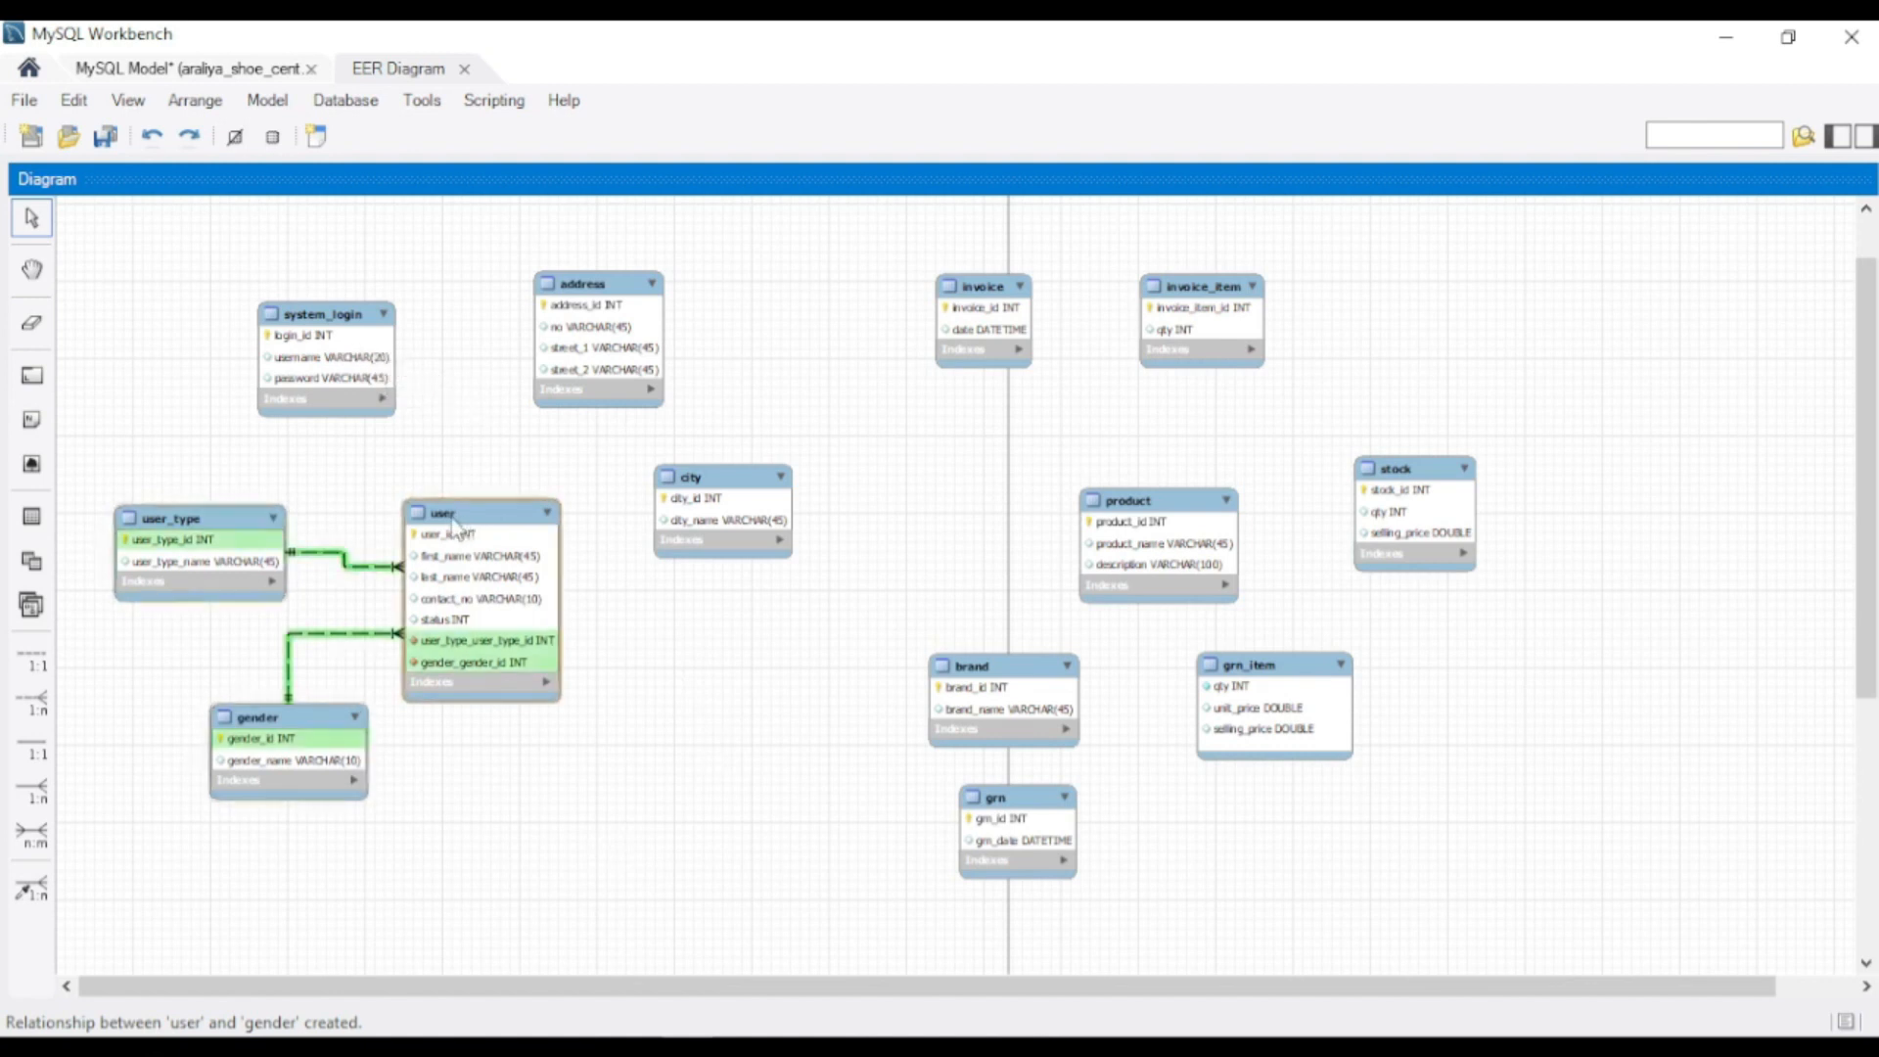
# Step: Add a 1:1 non-identifying relationship from system_login to user, and shift the system_login table slightly up and right to separate the connectors
pyautogui.click(39, 671)
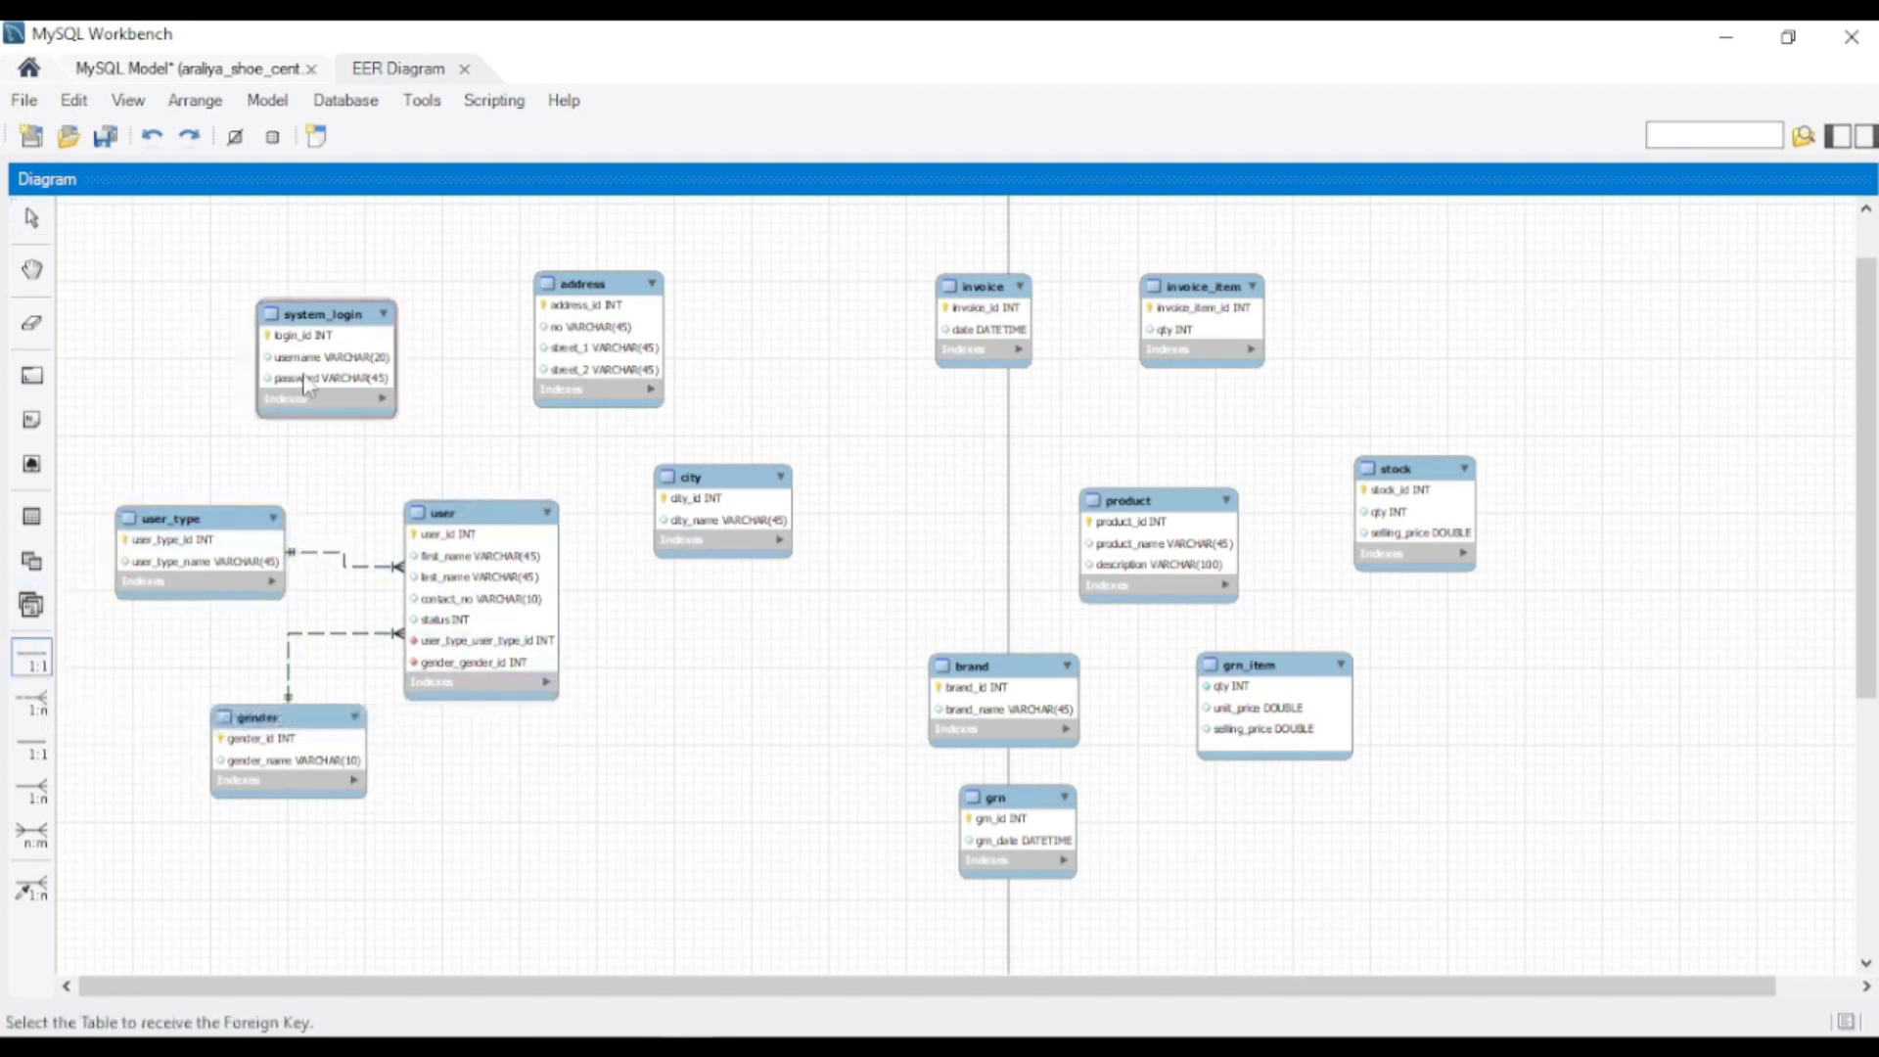
pyautogui.click(345, 370)
pyautogui.click(486, 578)
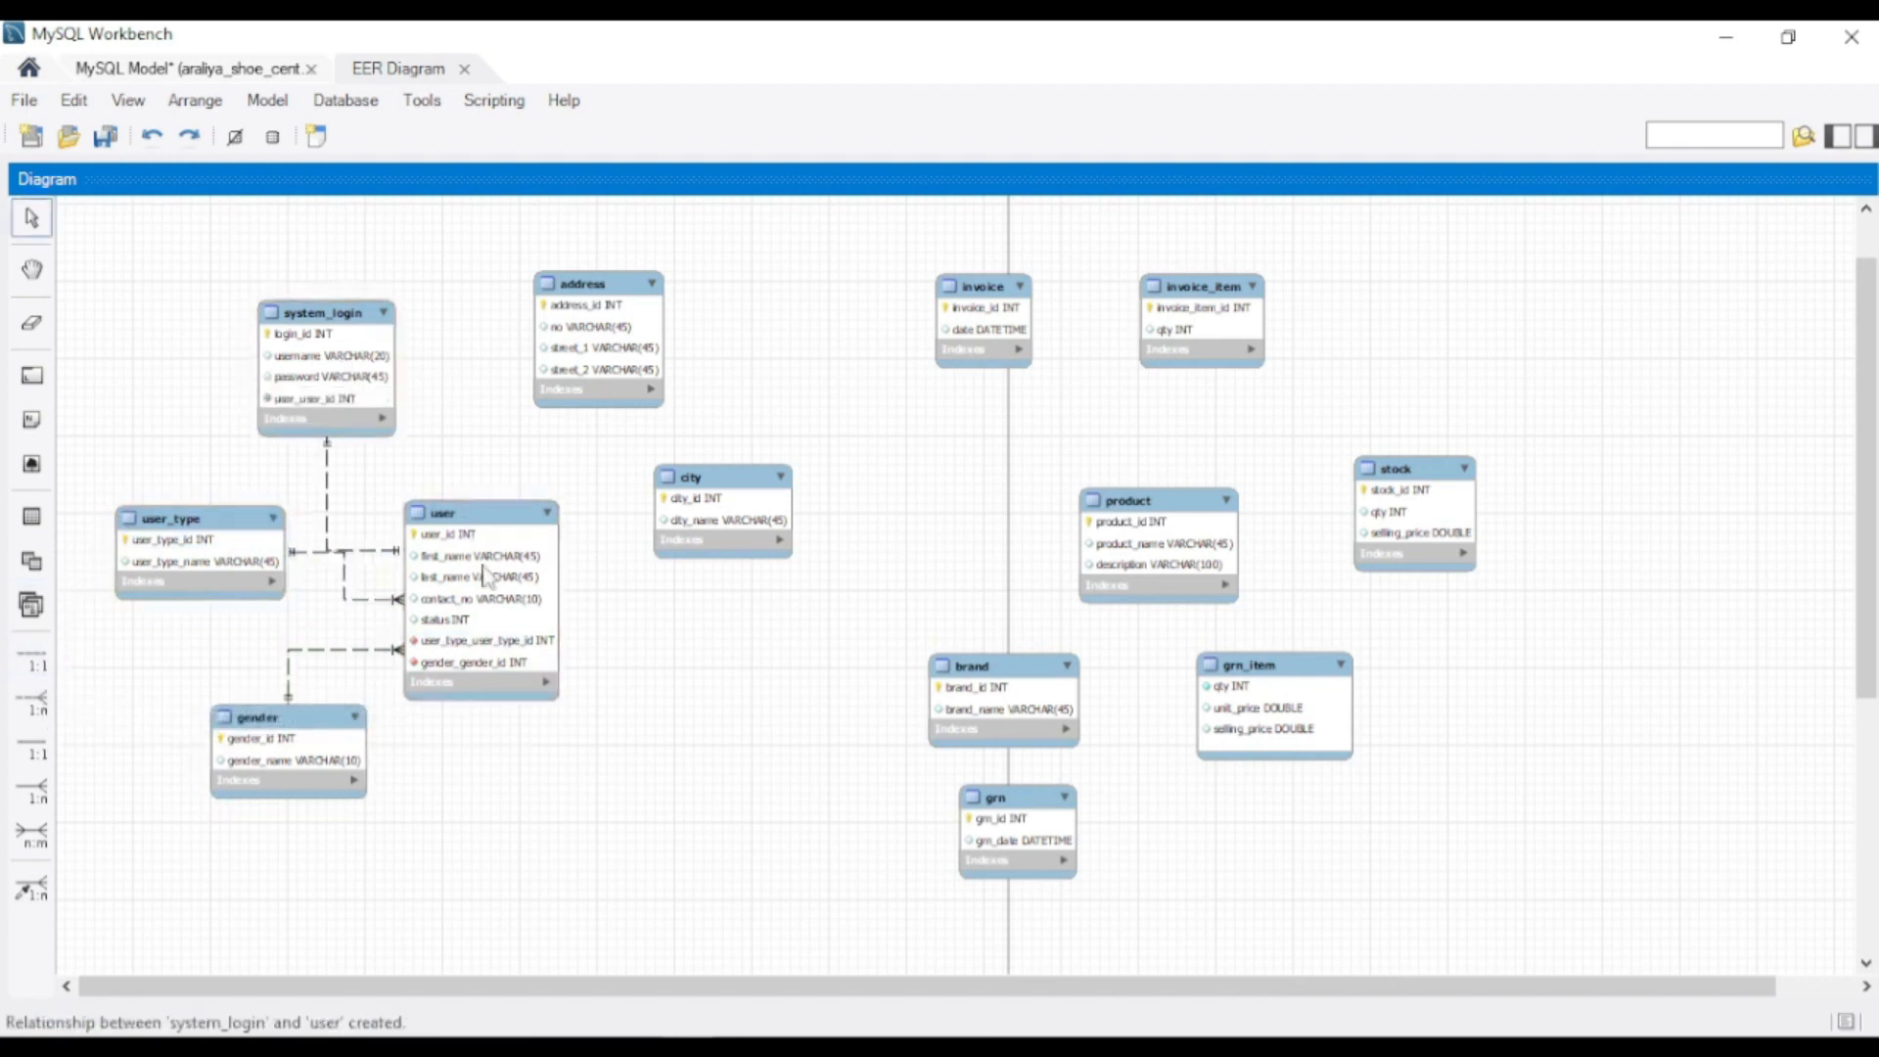
pyautogui.moveTo(328, 313); pyautogui.dragTo(353, 281)
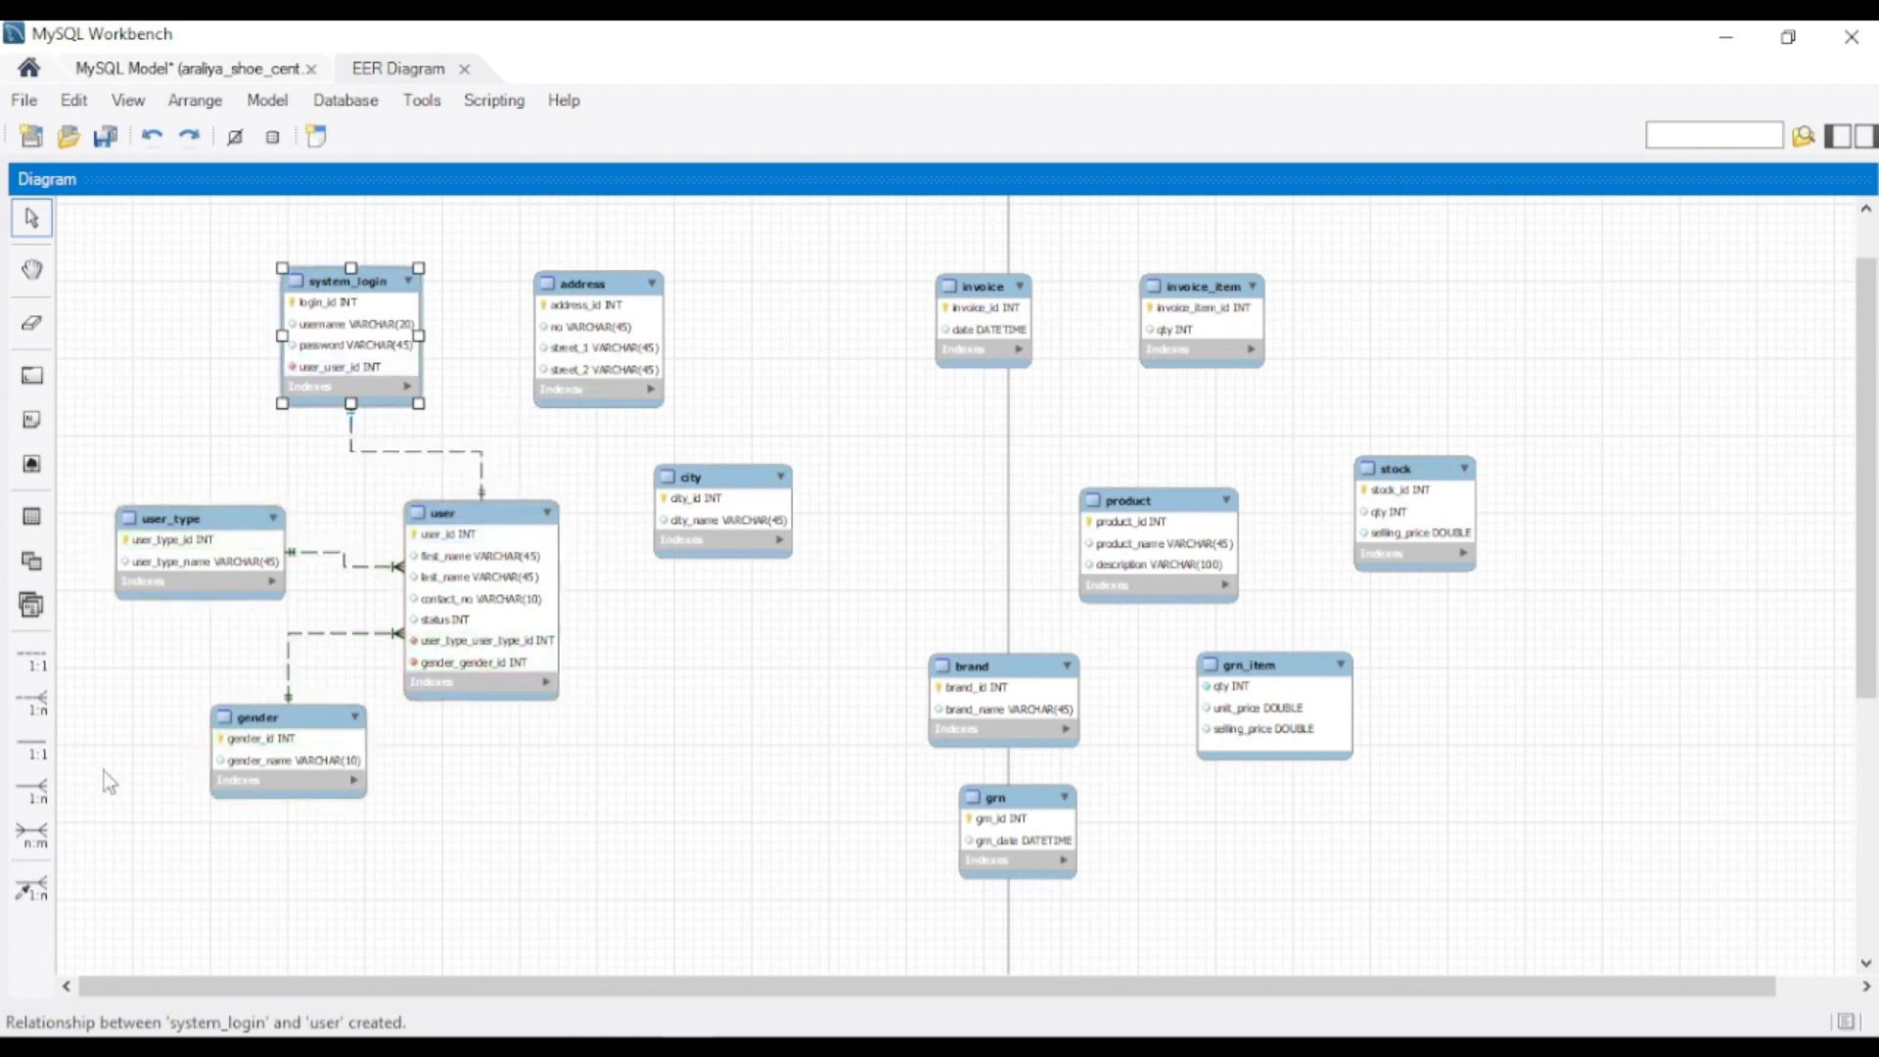
# Step: Add 1:n non-identifying relationships from user referencing address and from address referencing city
pyautogui.click(37, 705)
pyautogui.click(530, 554)
pyautogui.click(593, 377)
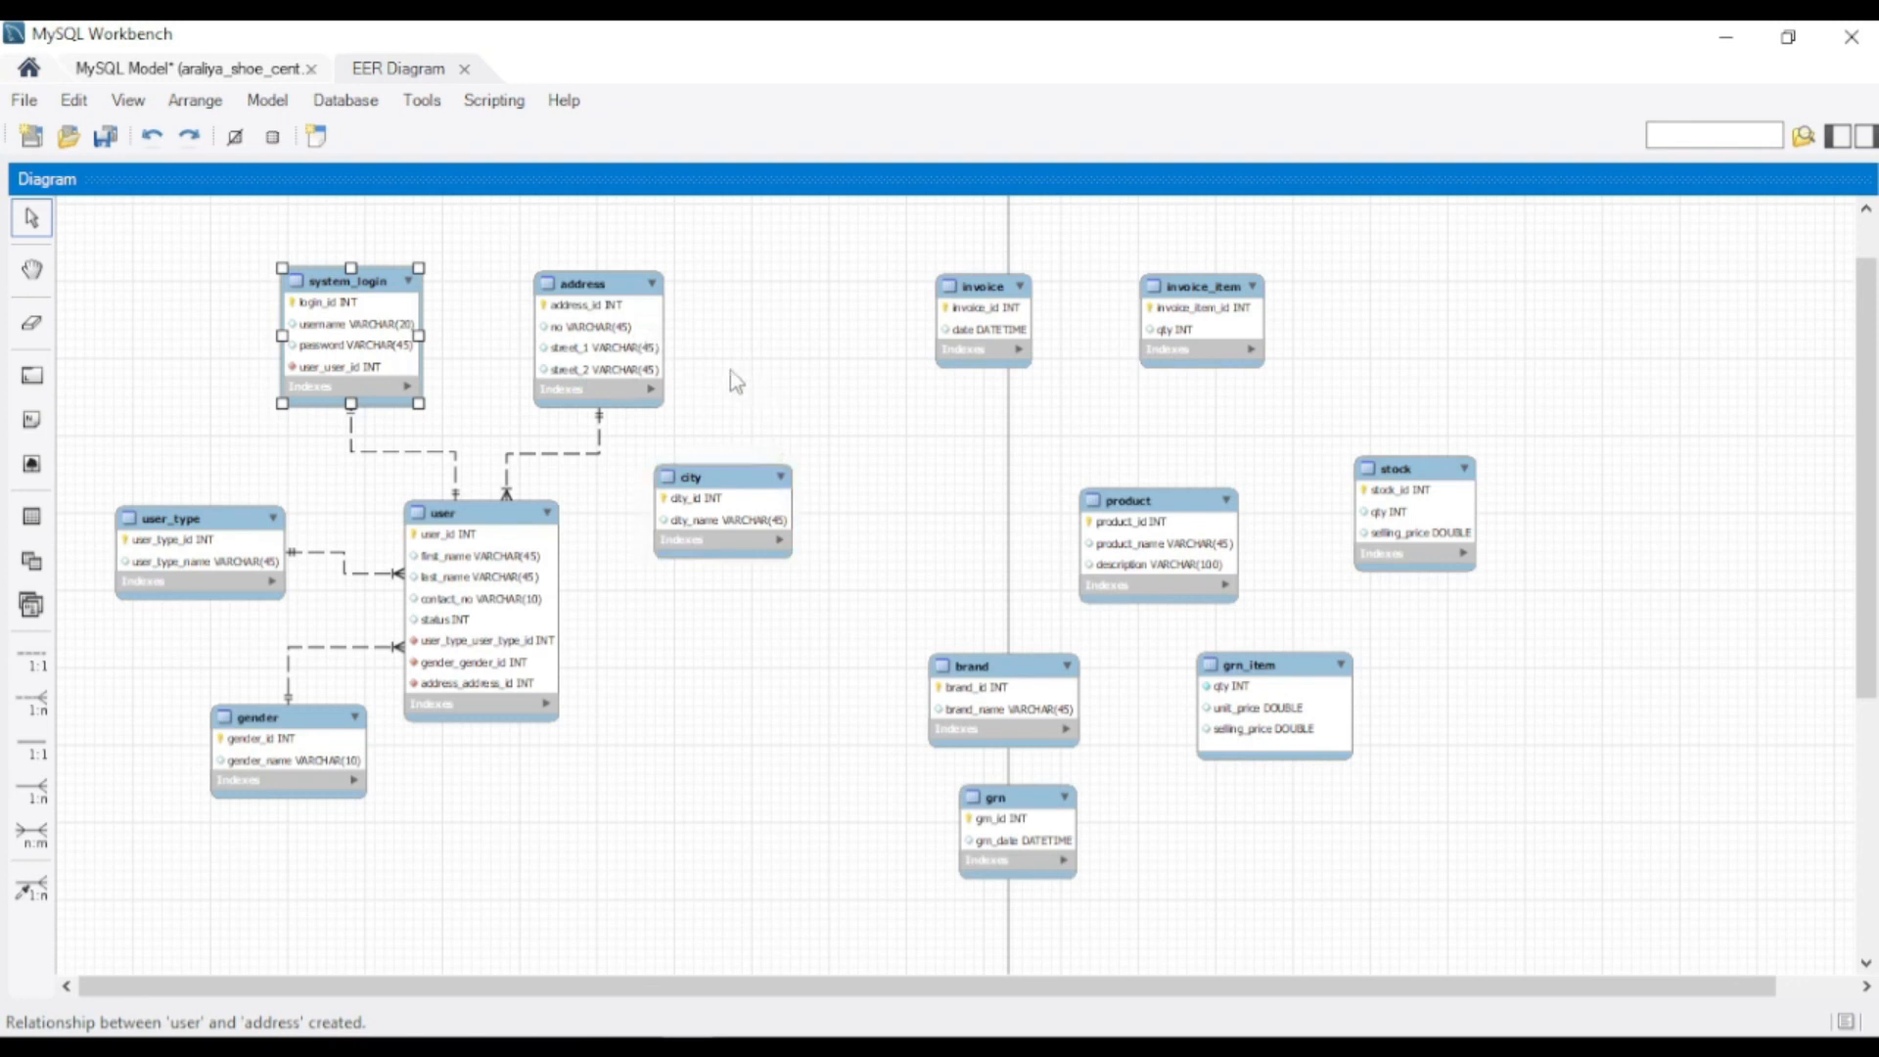
pyautogui.click(32, 703)
pyautogui.click(627, 374)
pyautogui.click(722, 504)
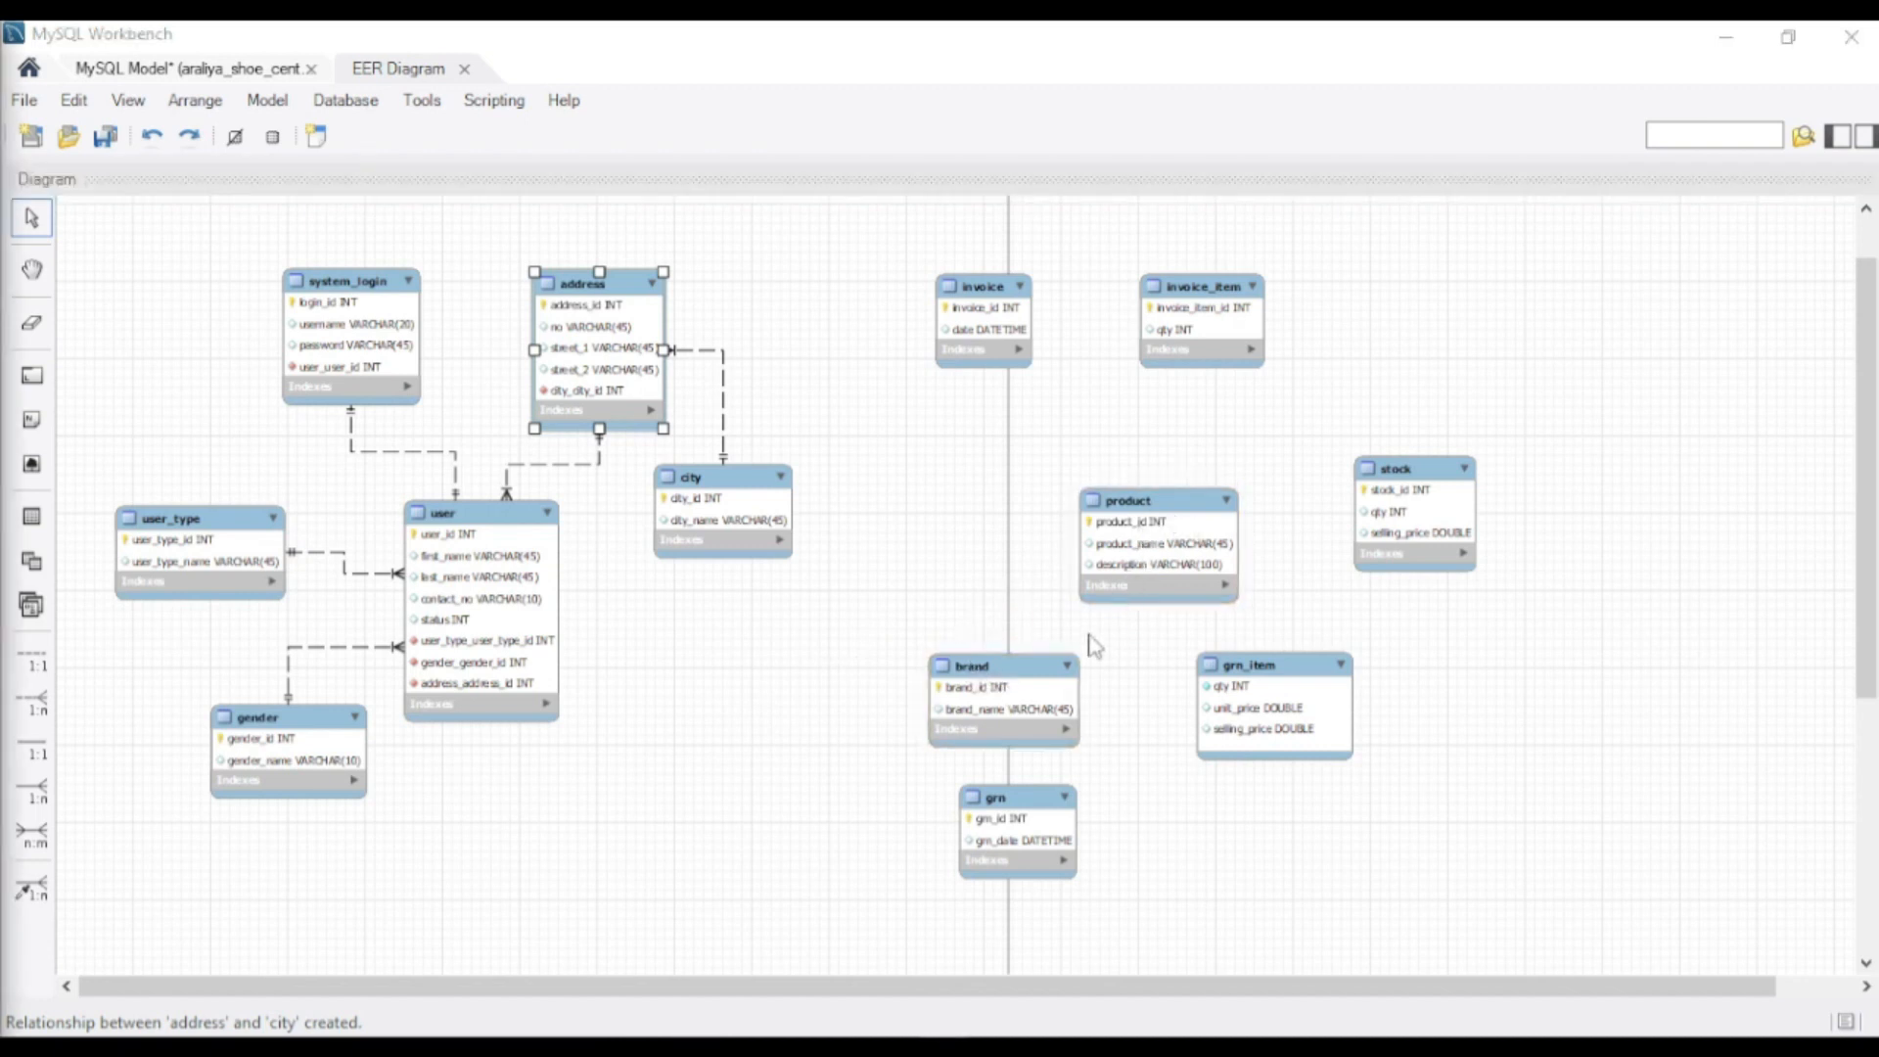
# Step: Add a 1:n non-identifying relationship with the foreign key in product, referencing brand
pyautogui.click(32, 710)
pyautogui.click(1018, 691)
pyautogui.click(39, 724)
pyautogui.click(1125, 582)
pyautogui.click(1000, 692)
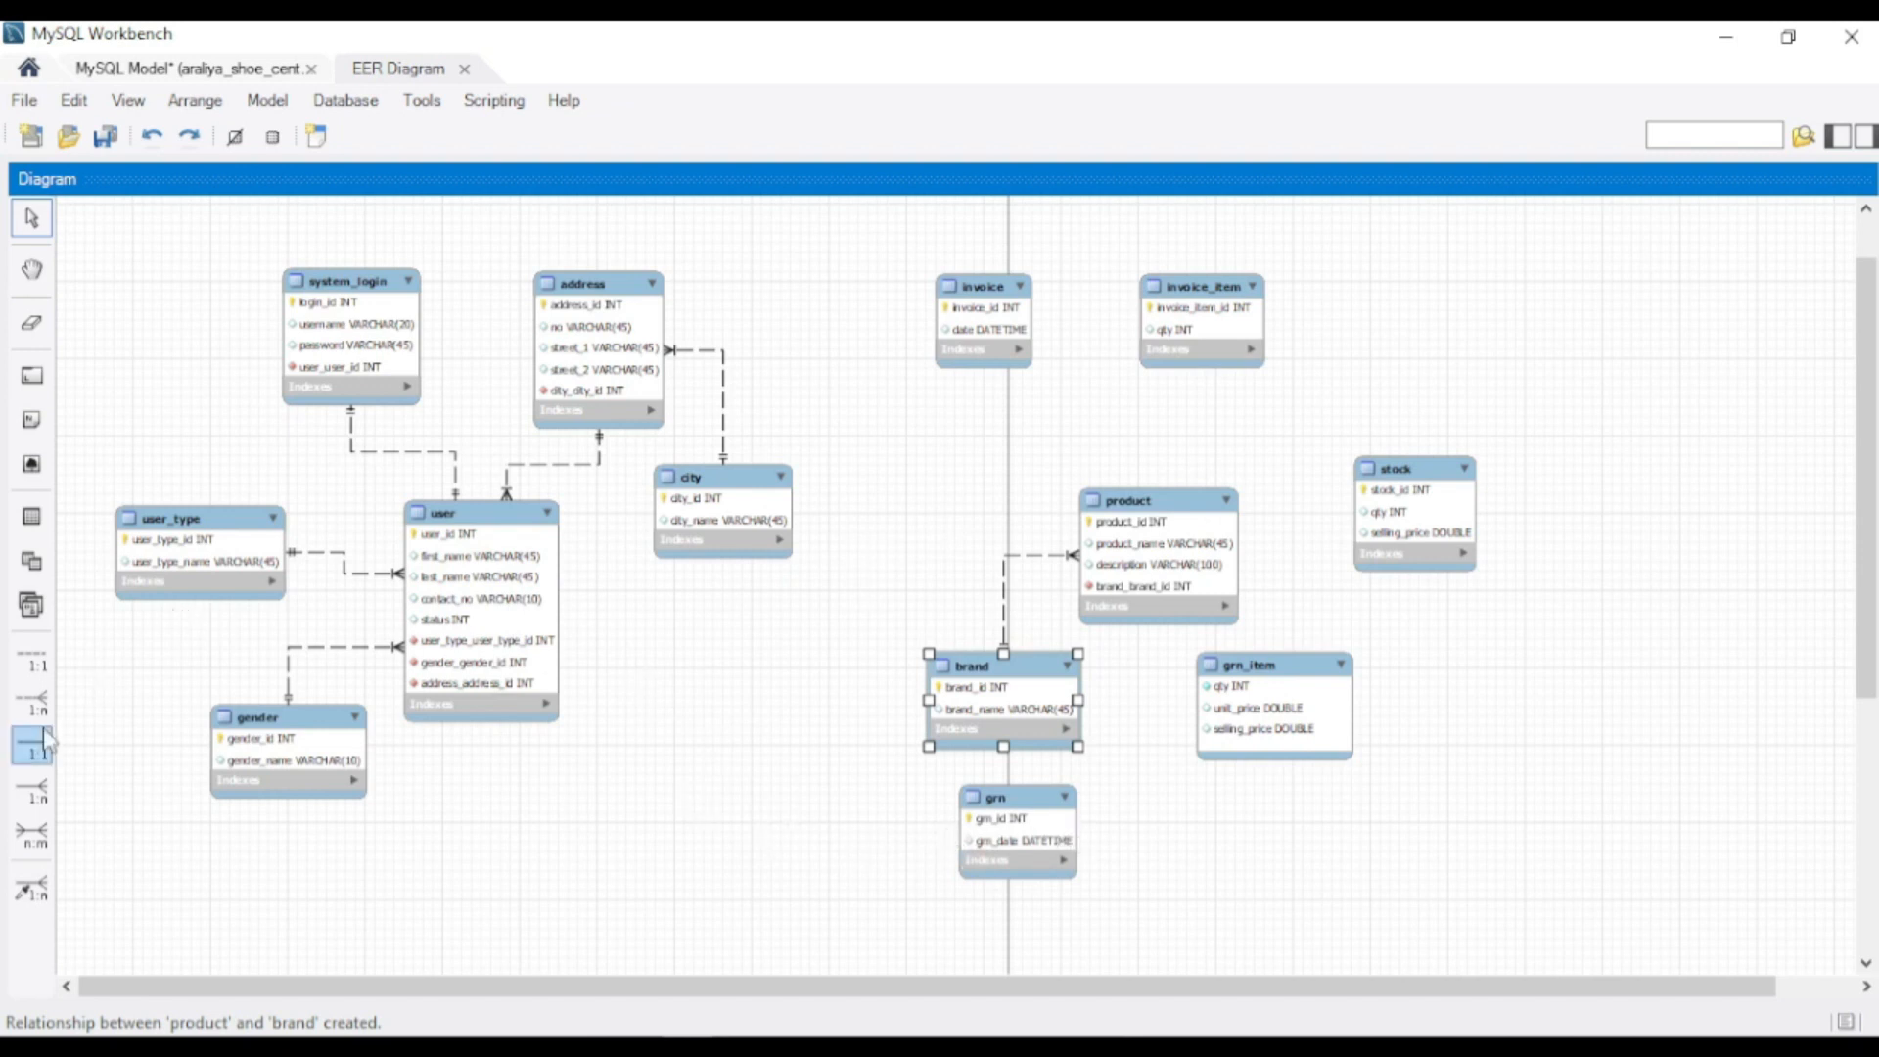
# Step: Add a 1:n non-identifying relationship with the foreign key in grn, referencing user
pyautogui.click(33, 700)
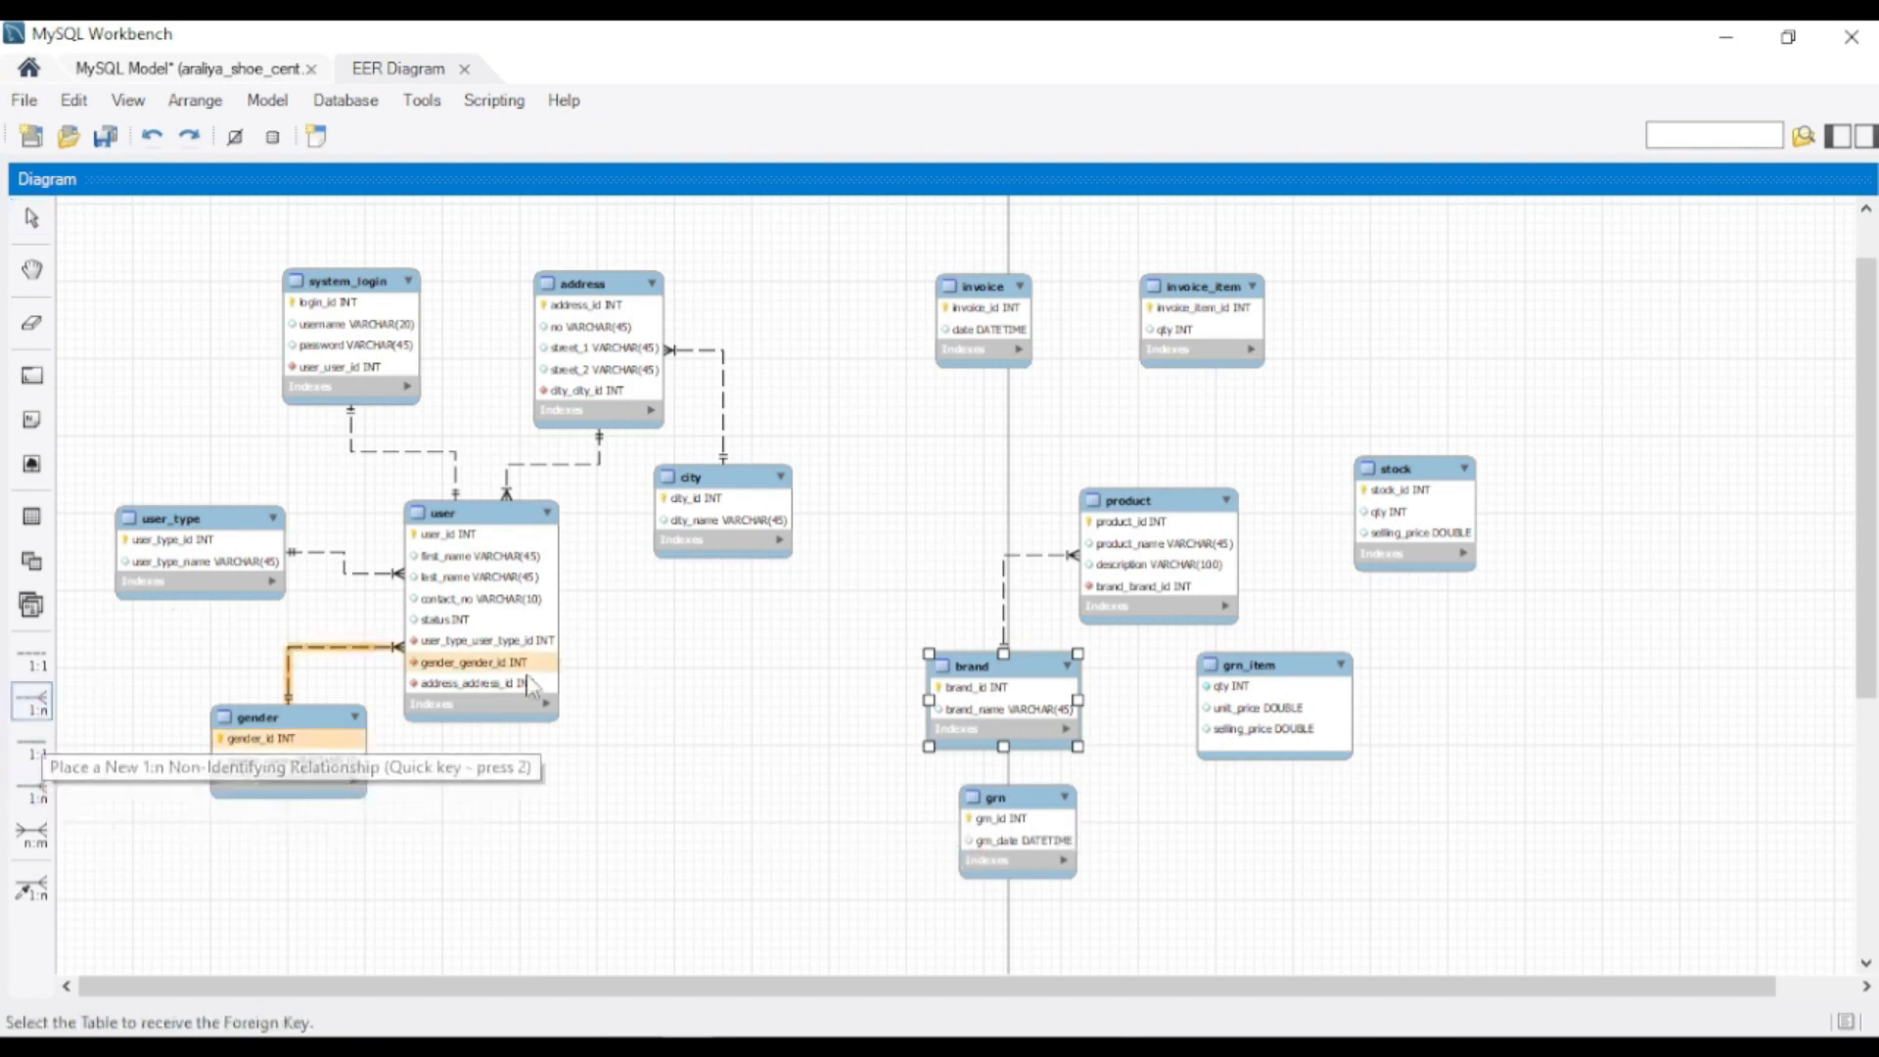
pyautogui.click(1046, 857)
pyautogui.click(492, 629)
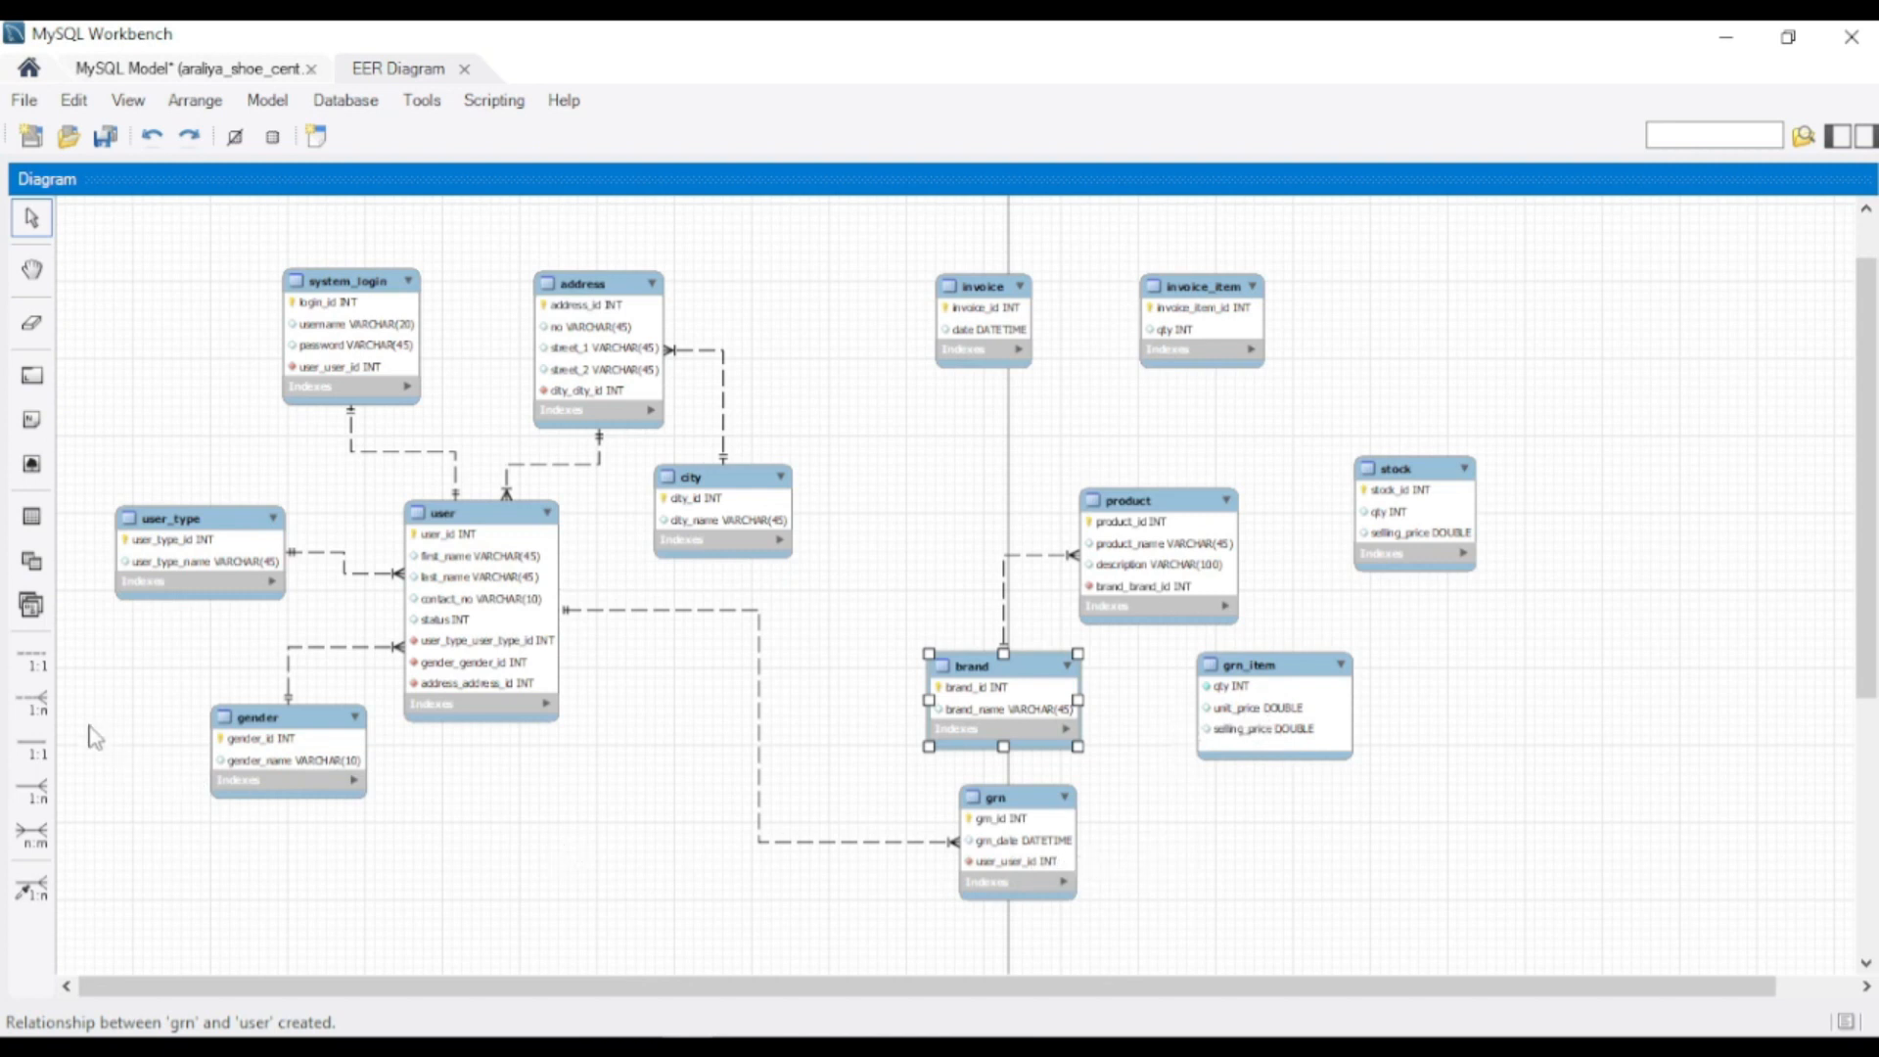
# Step: Add a 1:n non-identifying relationship from grn_item referencing grn, and move the grn_item table slightly down and right
pyautogui.click(44, 713)
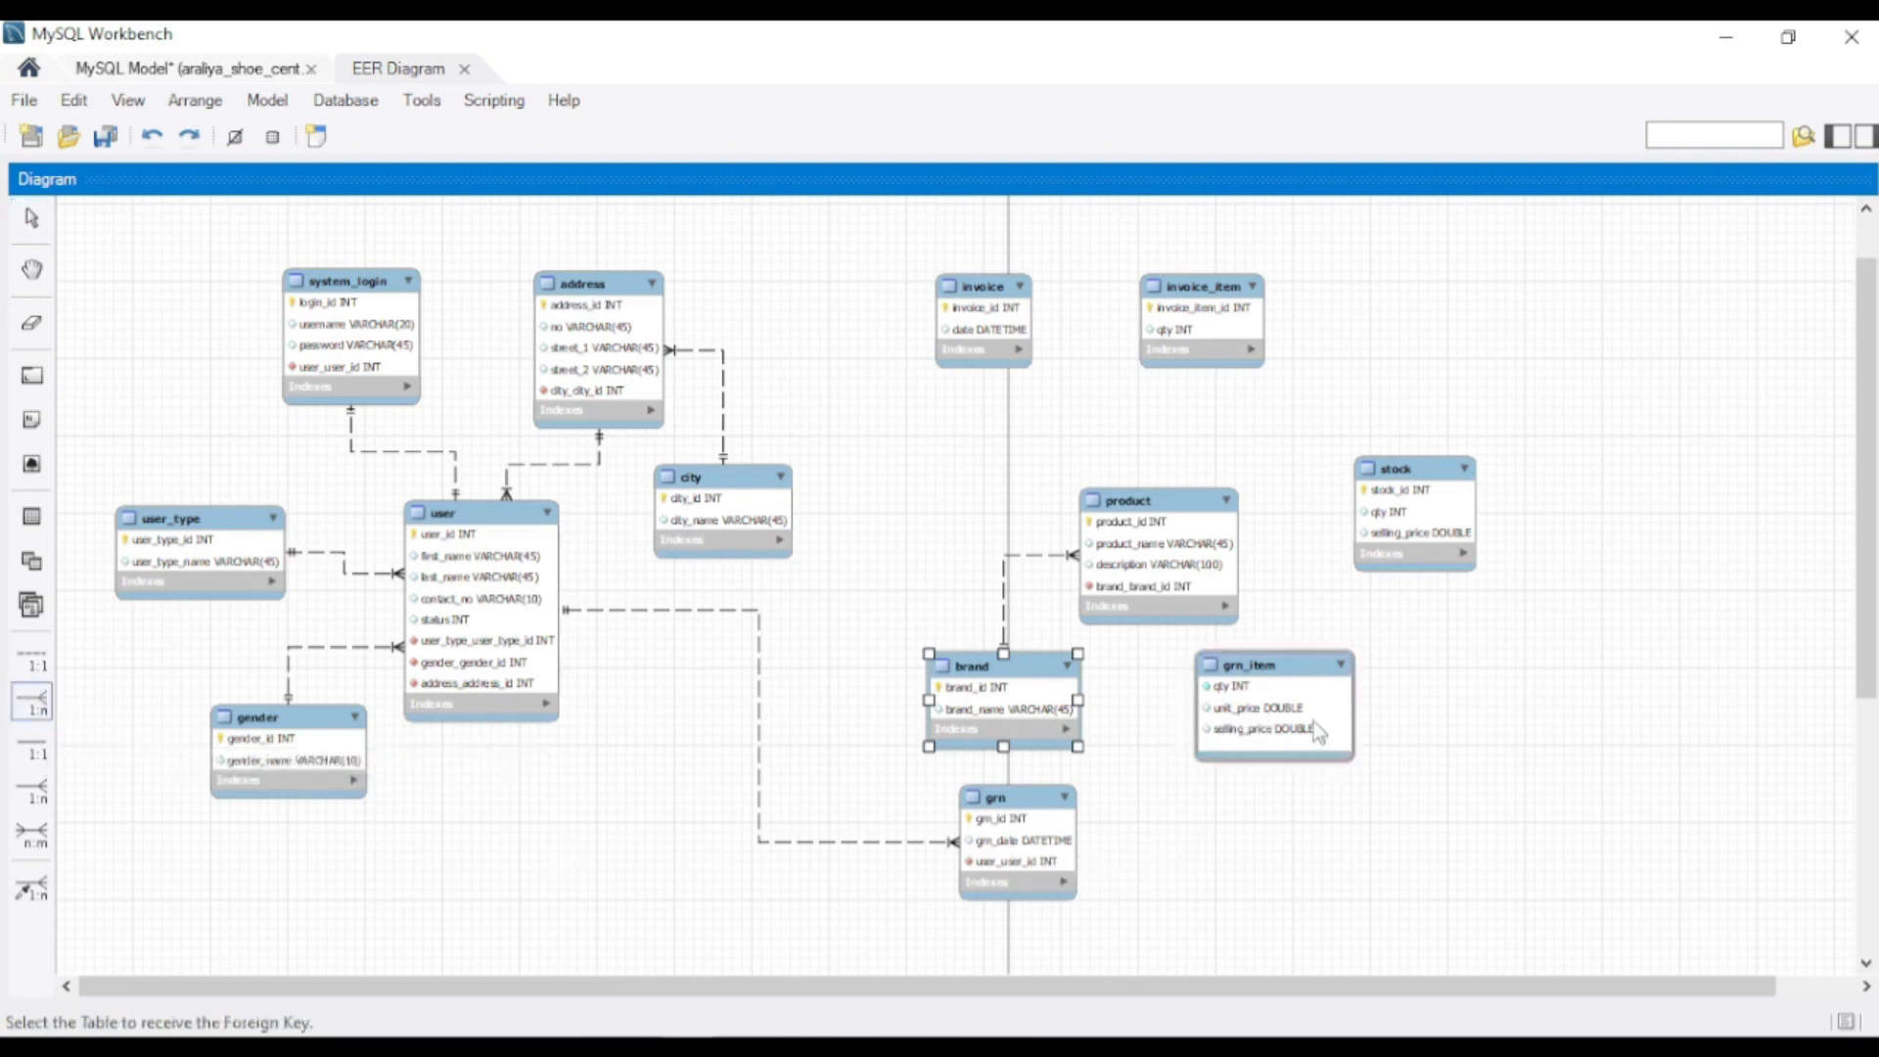
pyautogui.click(1302, 729)
pyautogui.click(1023, 849)
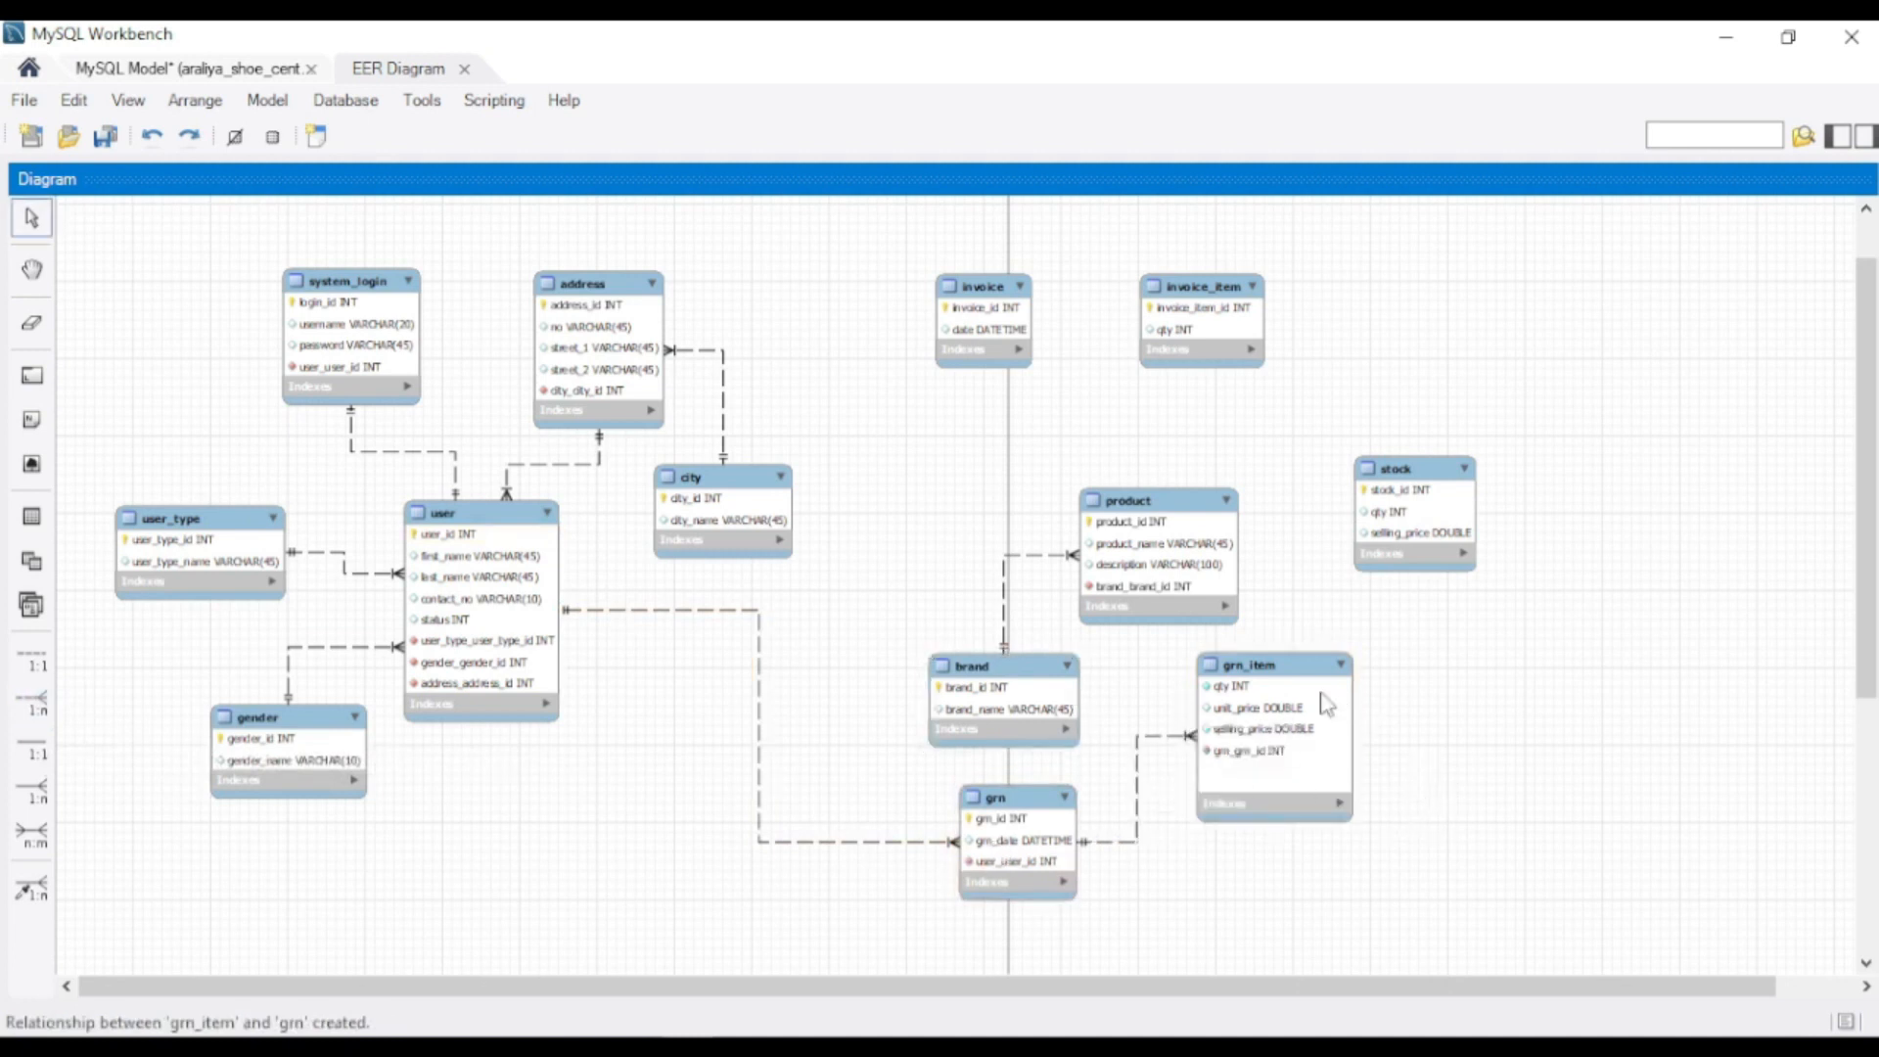
pyautogui.moveTo(1304, 682); pyautogui.dragTo(1327, 731)
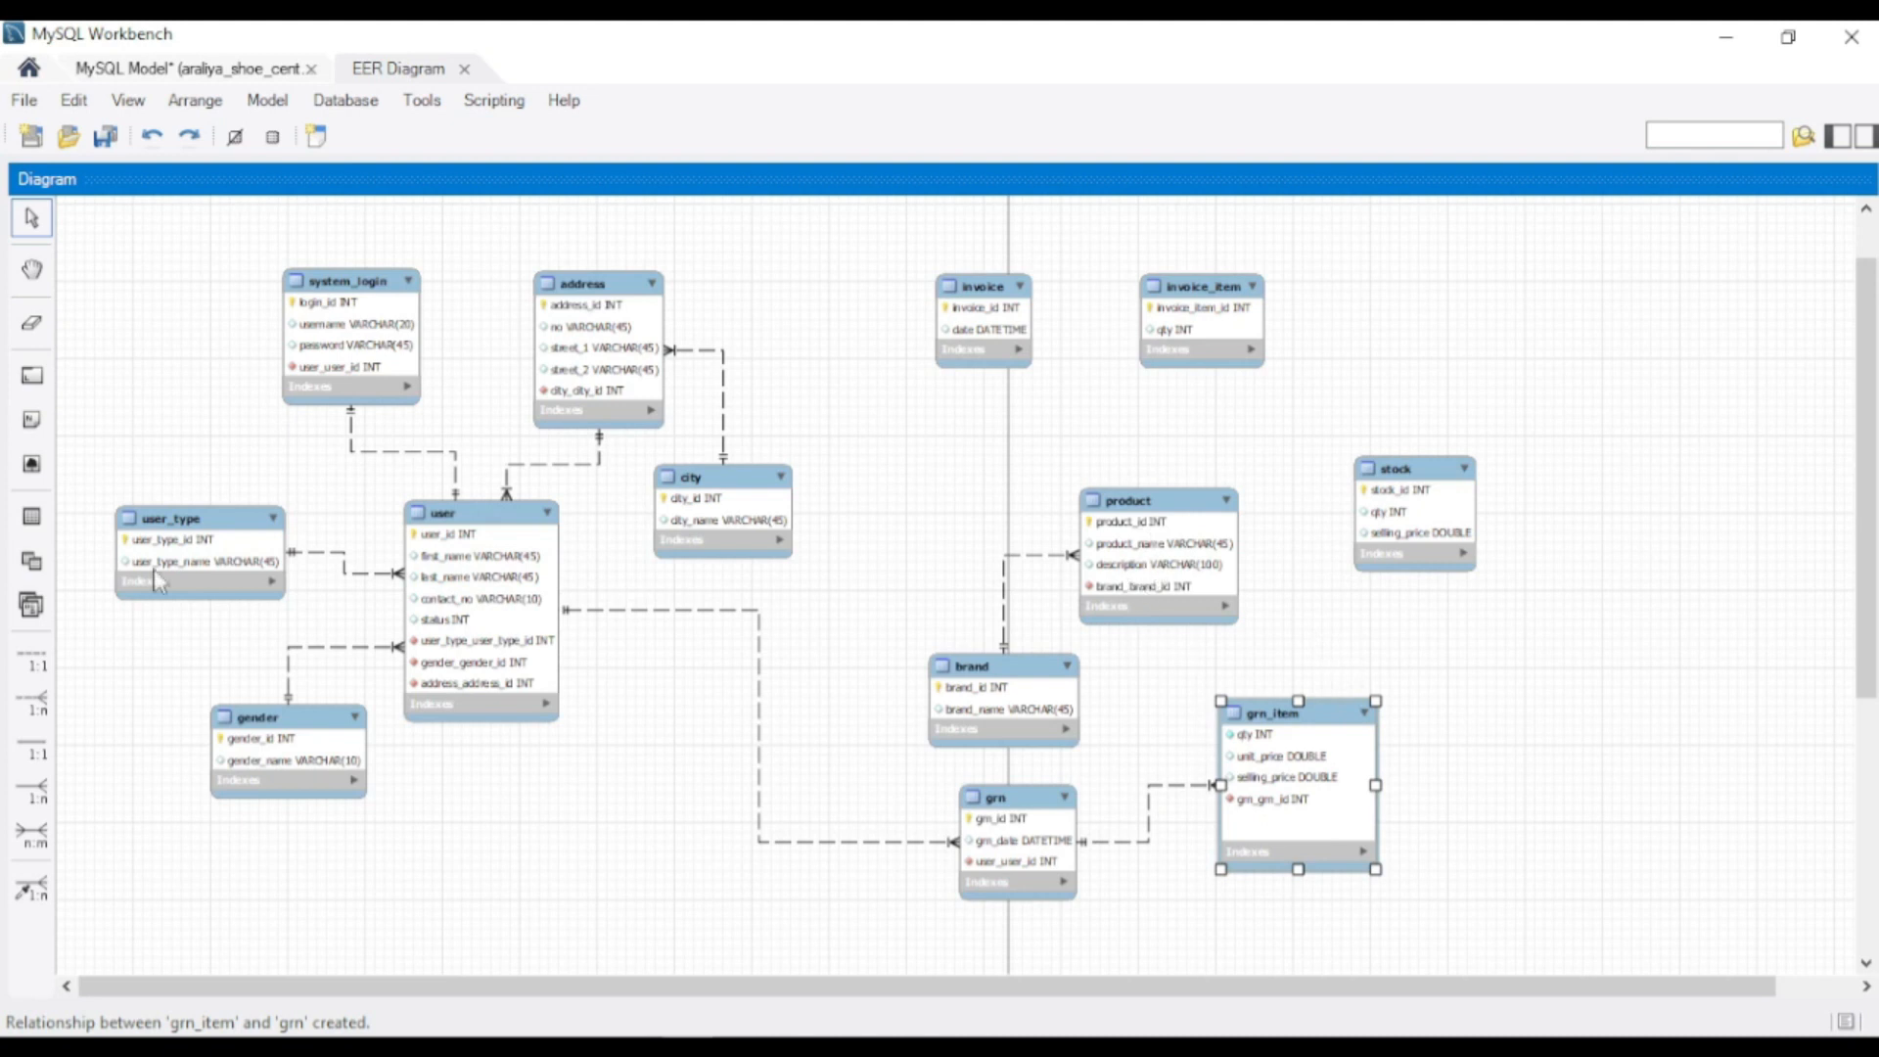
# Step: Add two 1:n non-identifying relationships with the foreign keys in grn_item, referencing product and stock
pyautogui.click(32, 702)
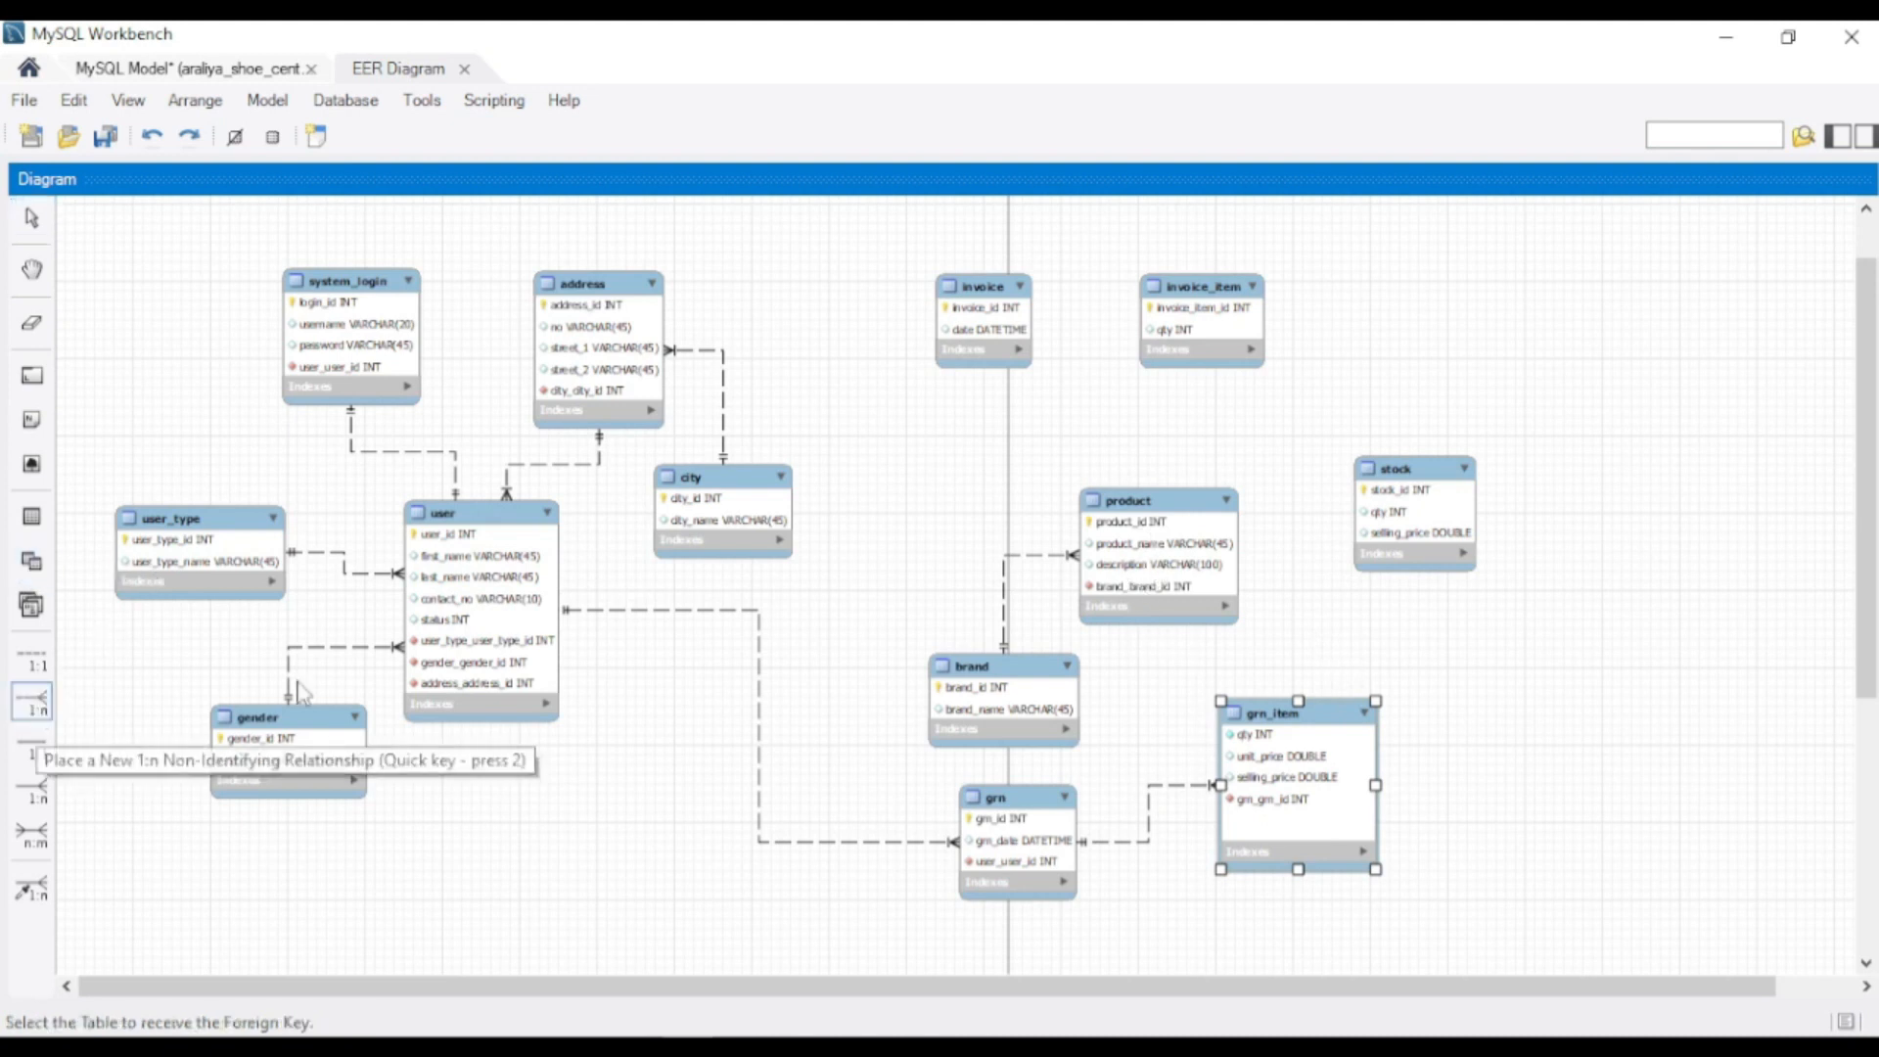
pyautogui.click(1226, 730)
pyautogui.click(1186, 539)
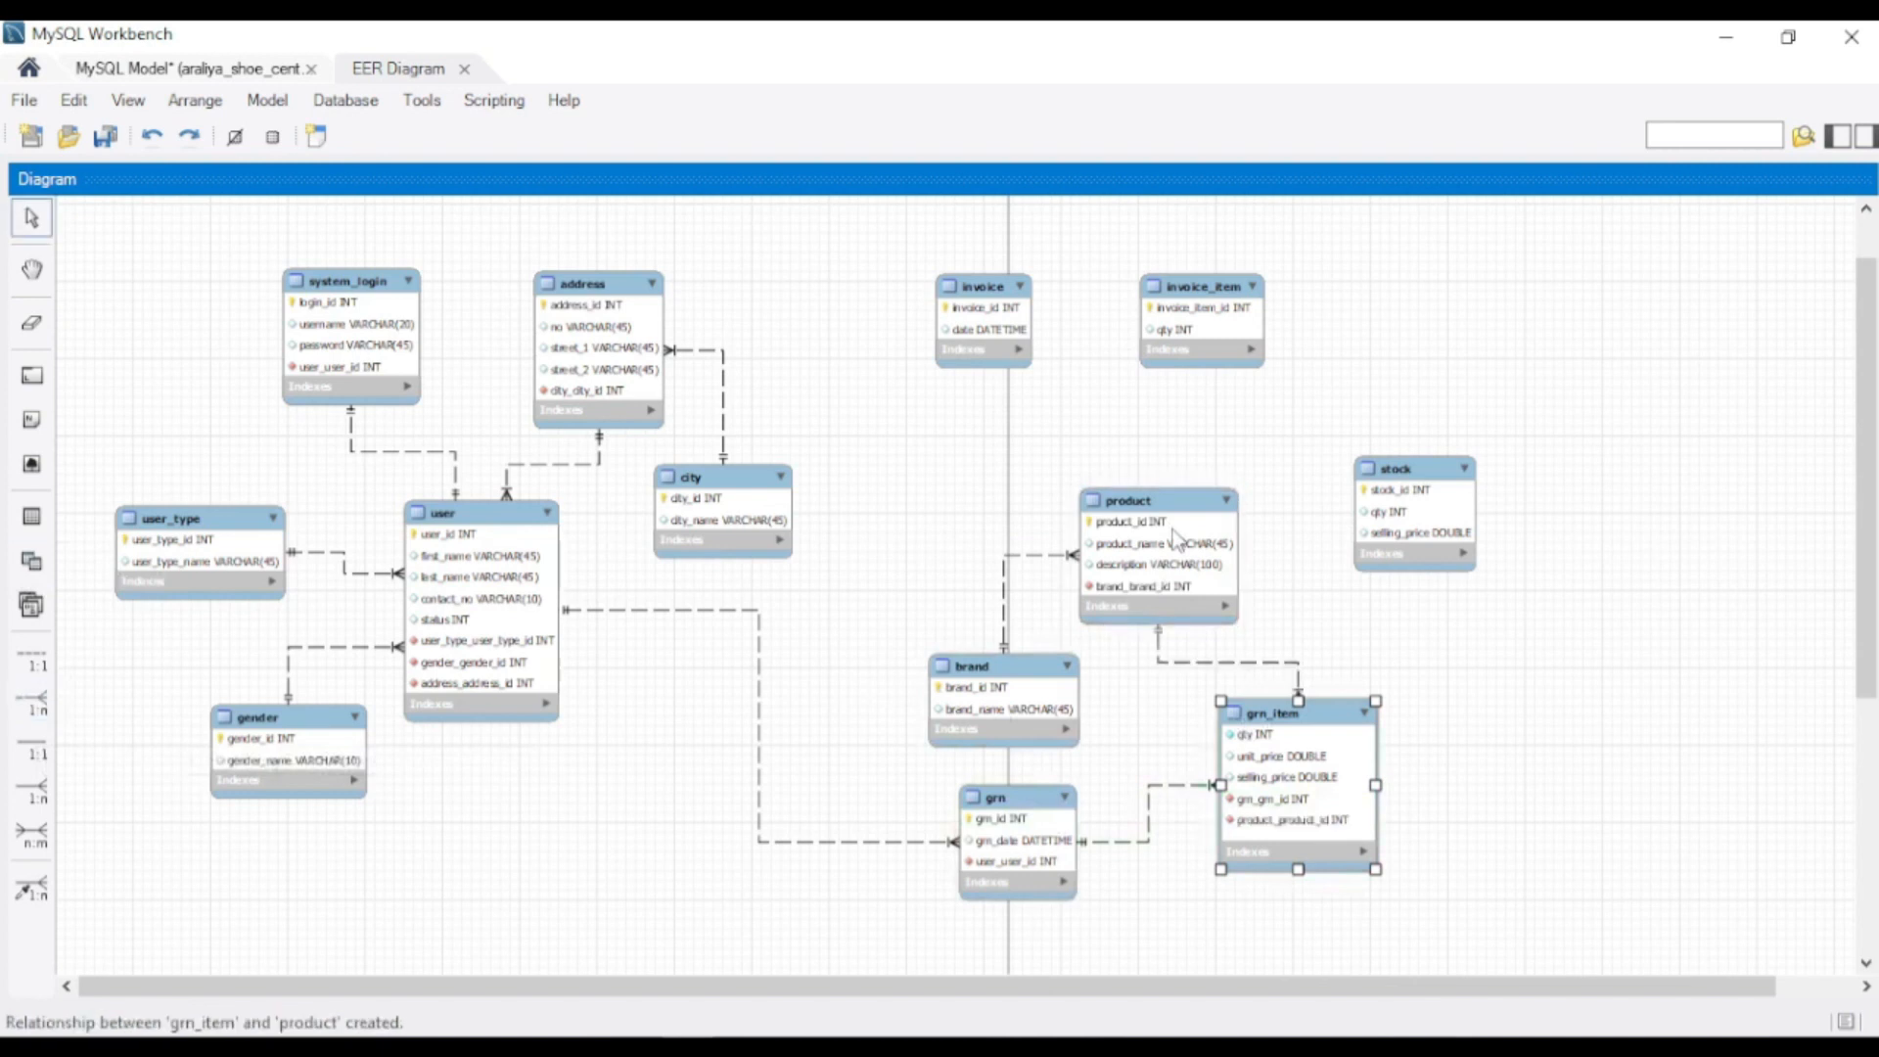
pyautogui.click(1408, 617)
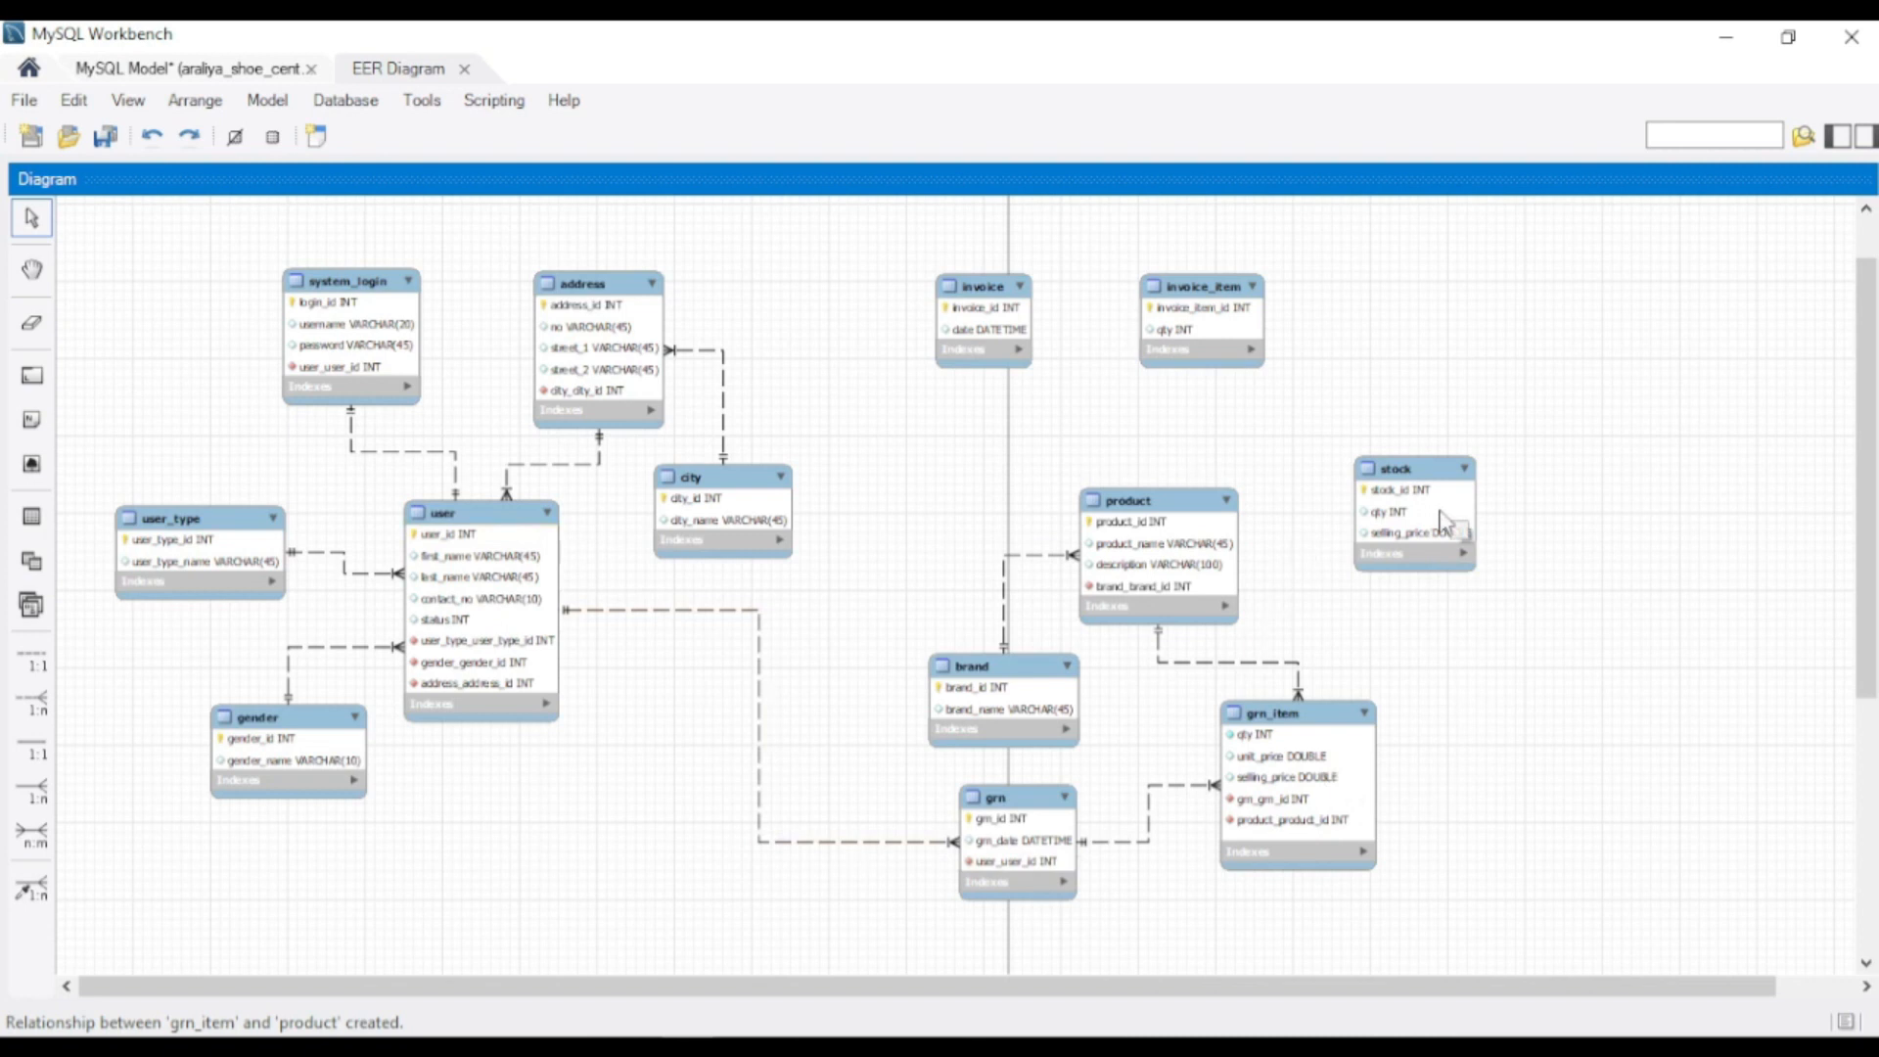
pyautogui.click(31, 701)
pyautogui.click(1324, 765)
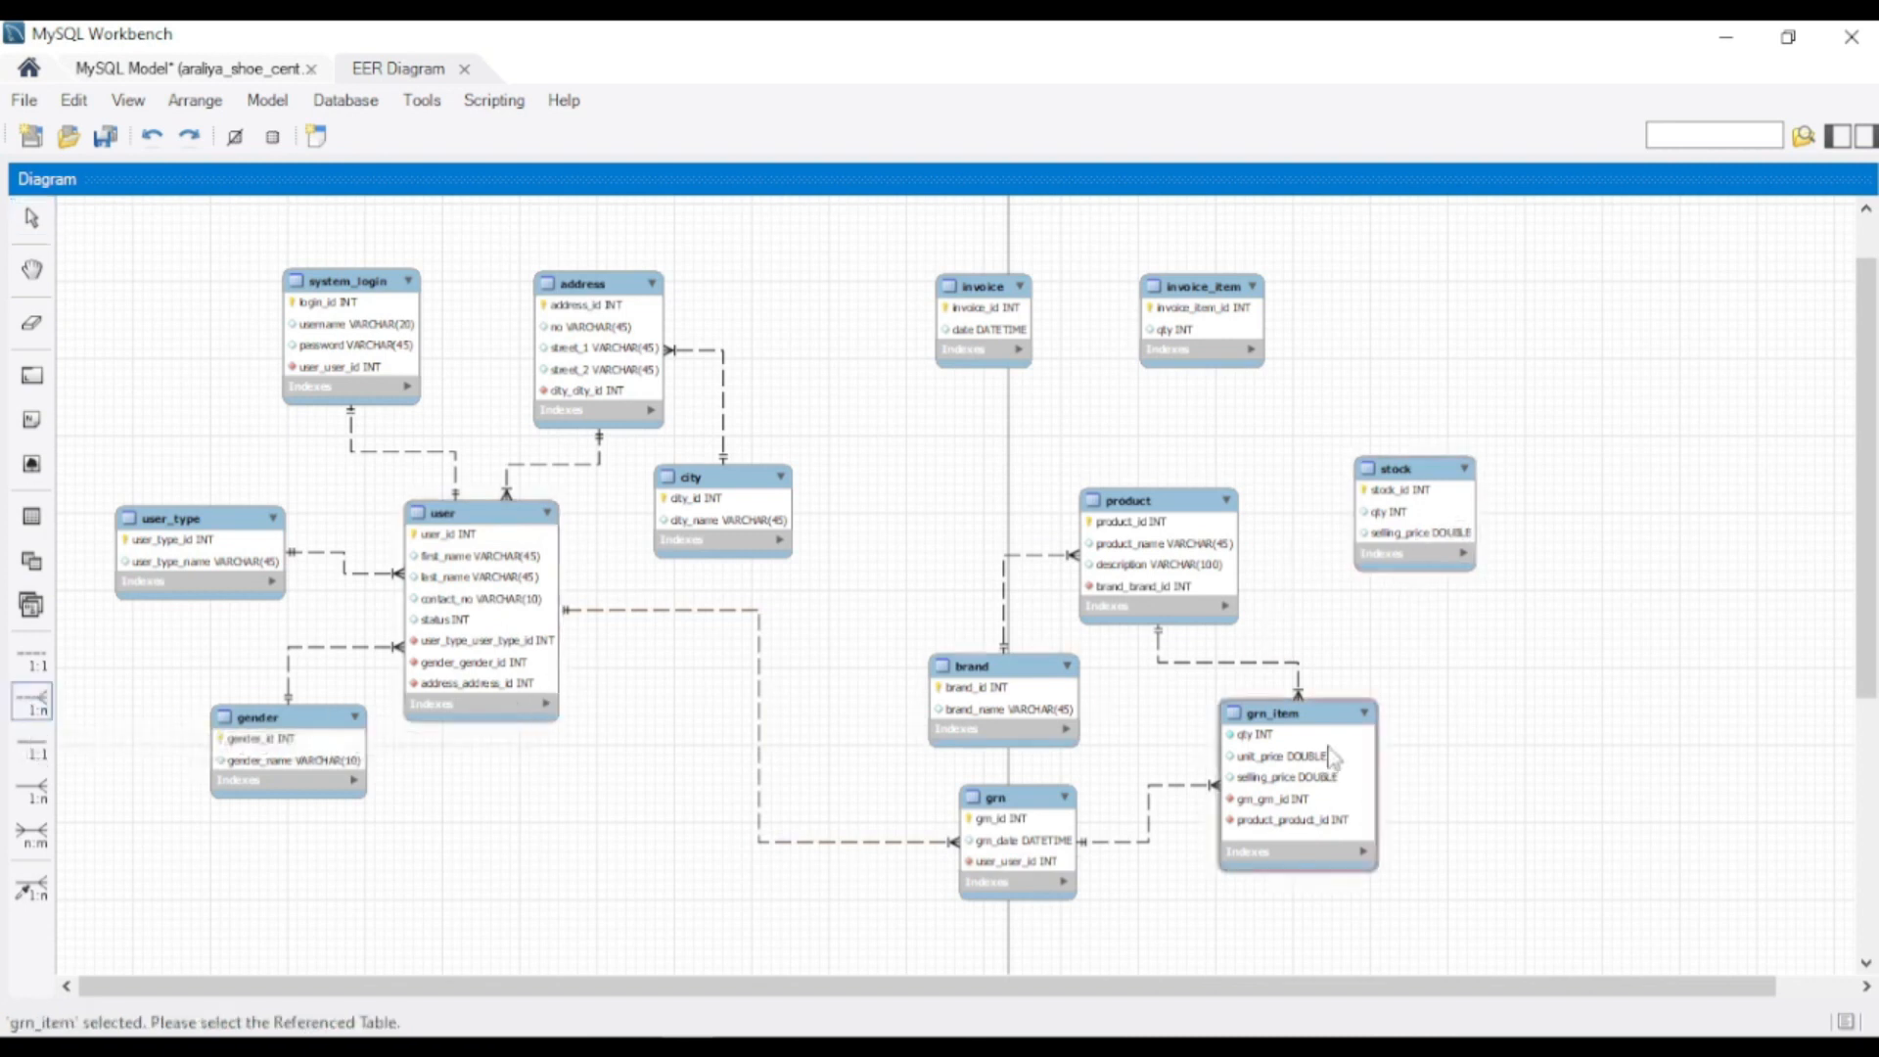
pyautogui.click(1410, 511)
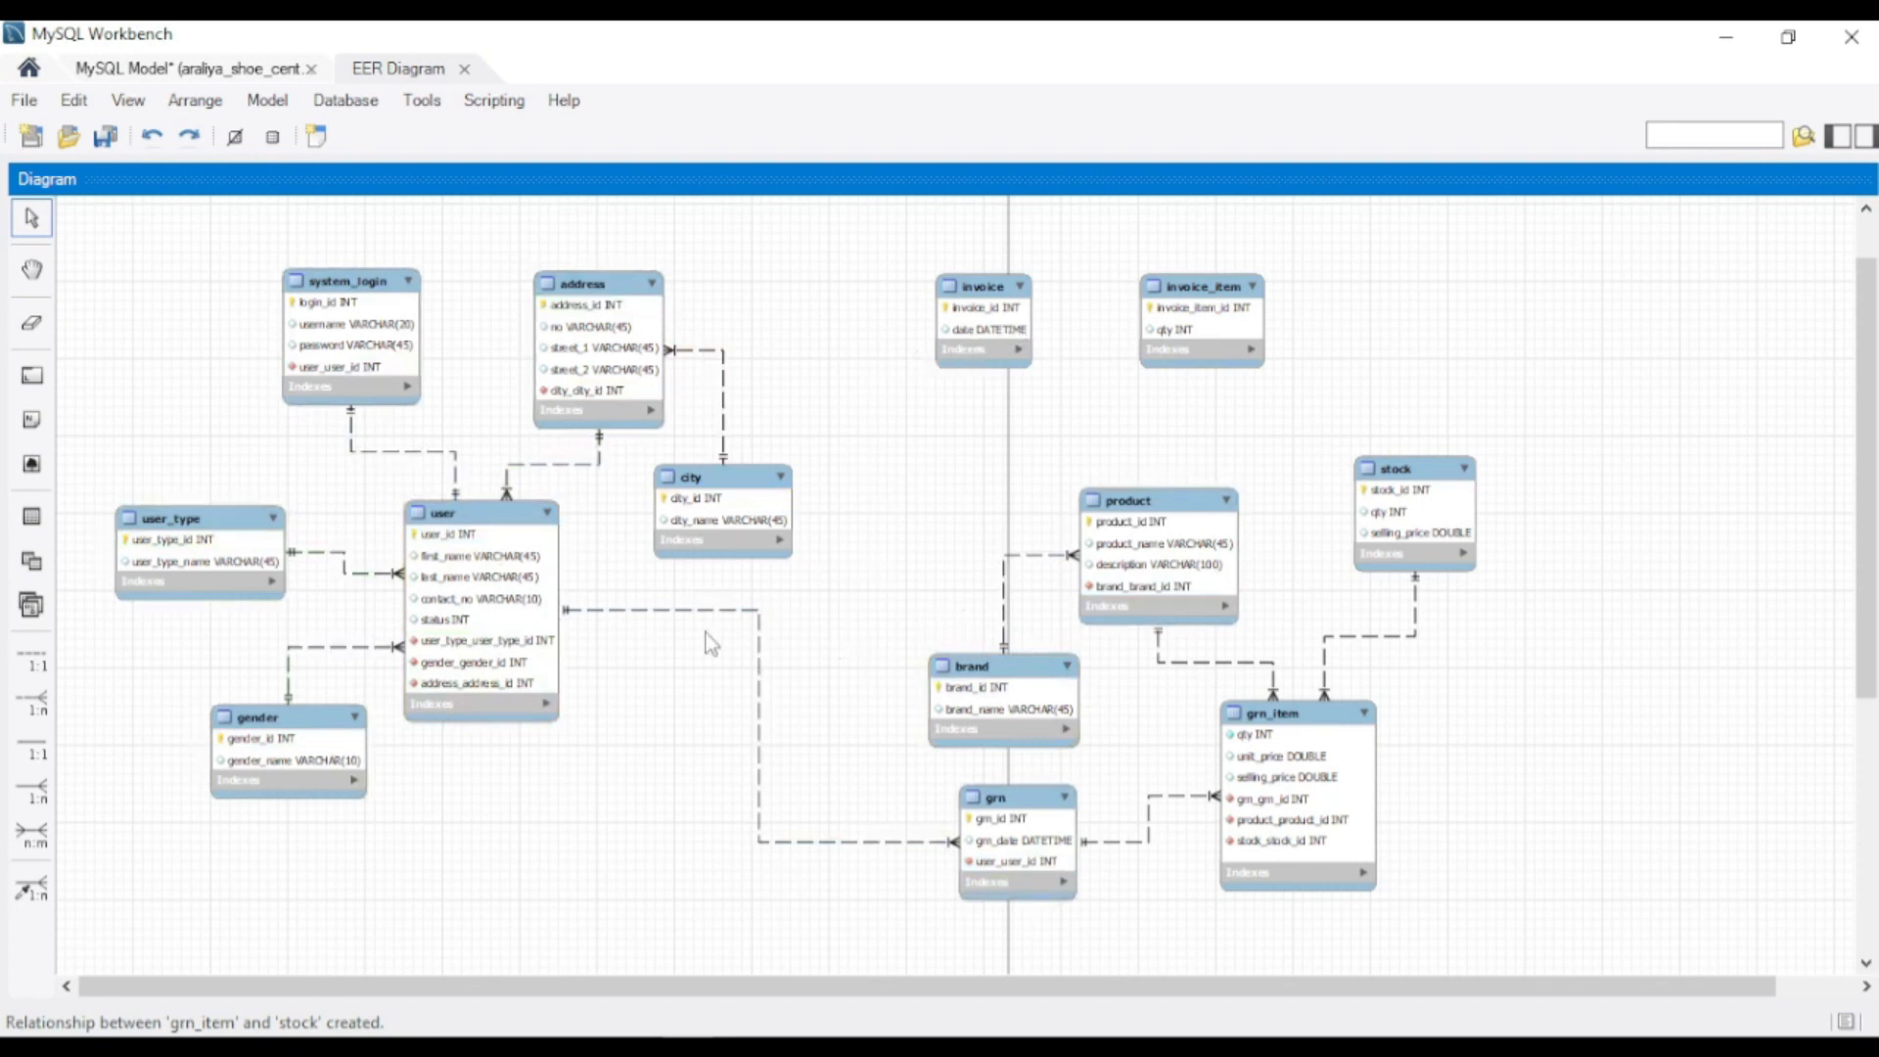
# Step: Add a 1:n non-identifying relationship from invoice referencing user, and reroute its connector to the right of the city table
pyautogui.click(37, 719)
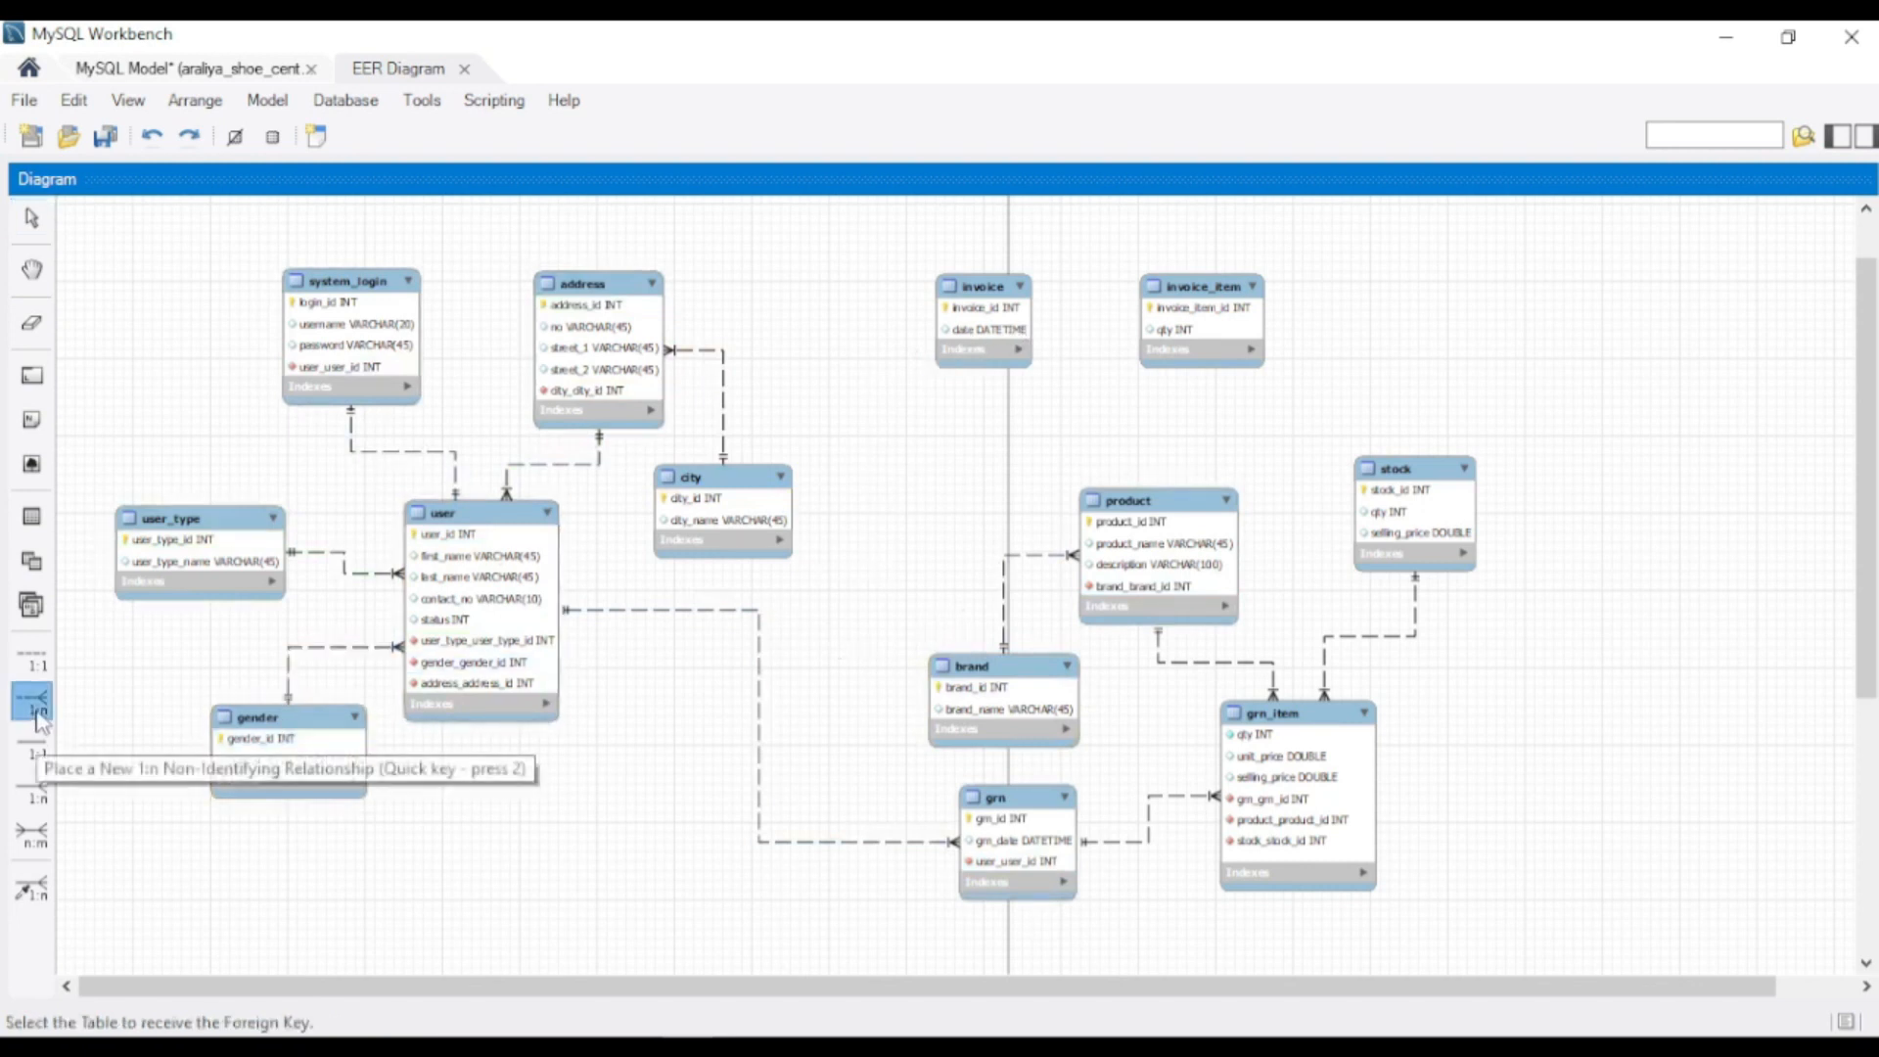
pyautogui.click(1018, 364)
pyautogui.click(539, 560)
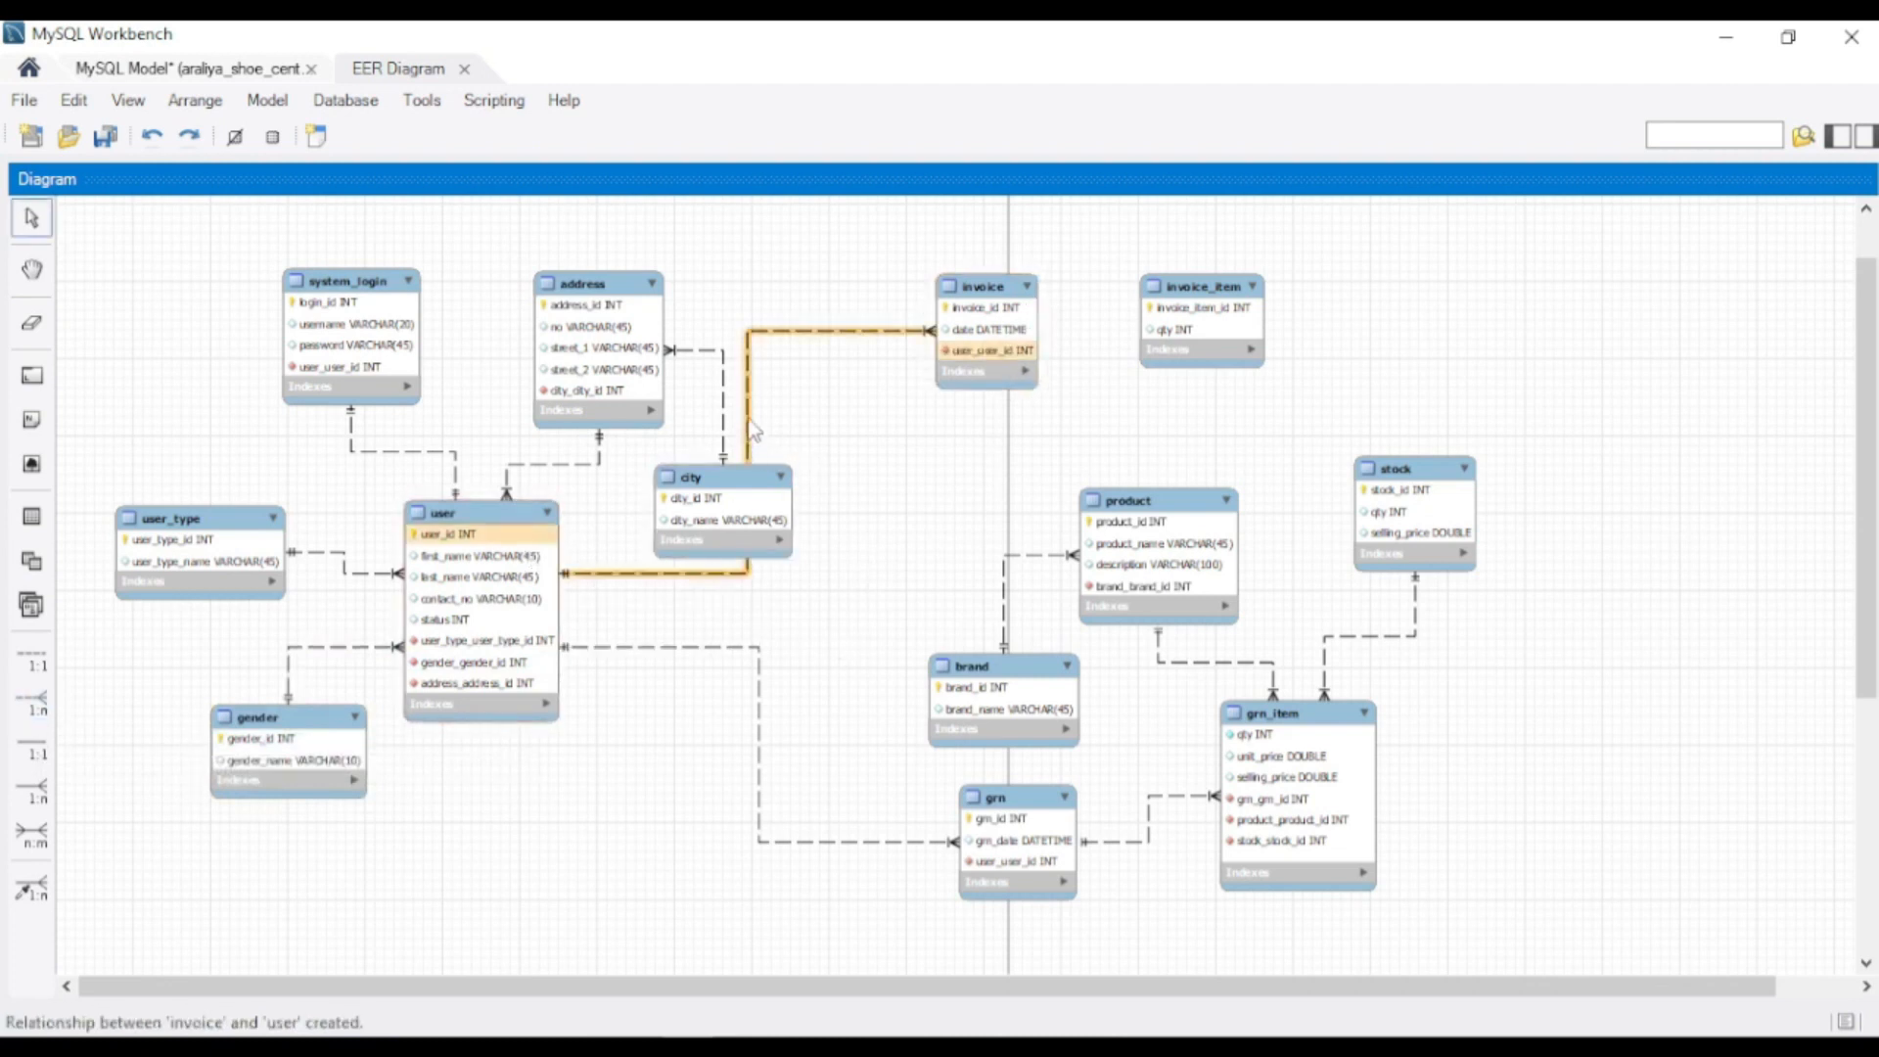
pyautogui.moveTo(752, 458); pyautogui.dragTo(825, 453)
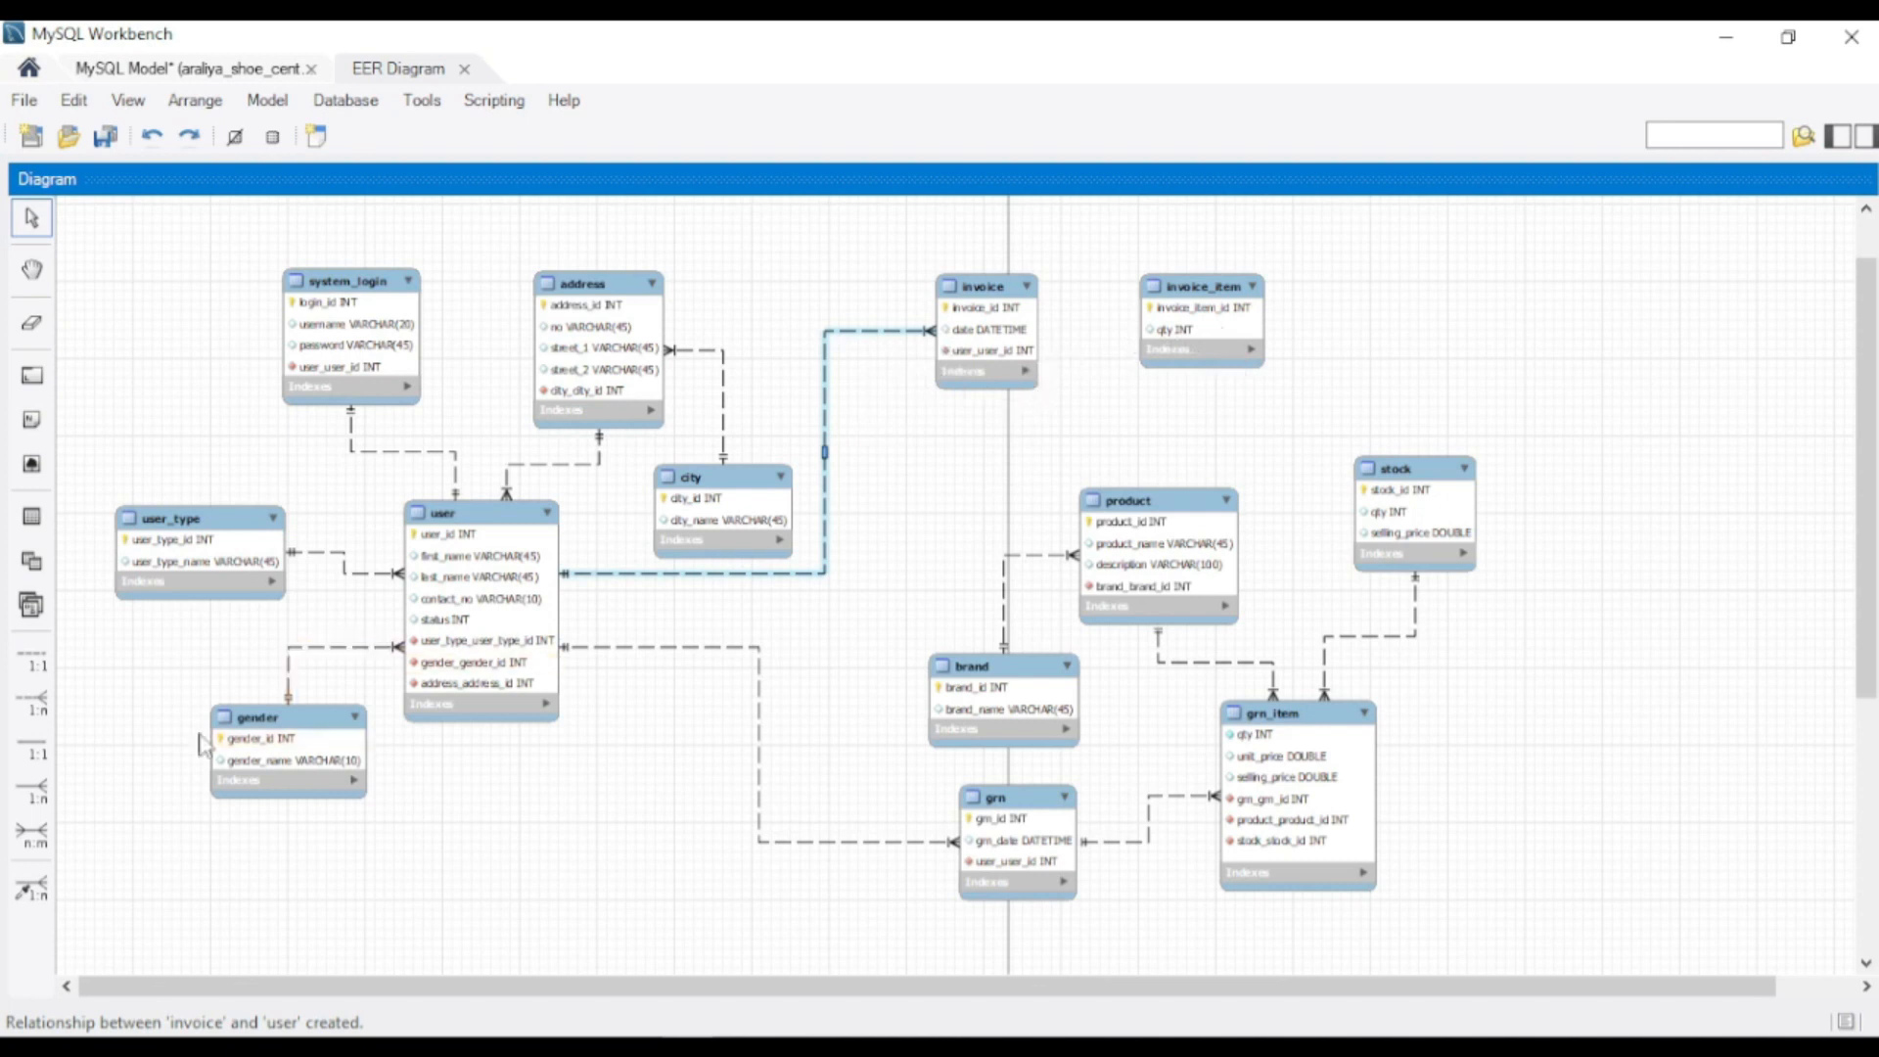
# Step: Add two 1:n non-identifying relationships with the foreign keys in invoice_item, referencing invoice and stock
pyautogui.click(37, 703)
pyautogui.click(1214, 348)
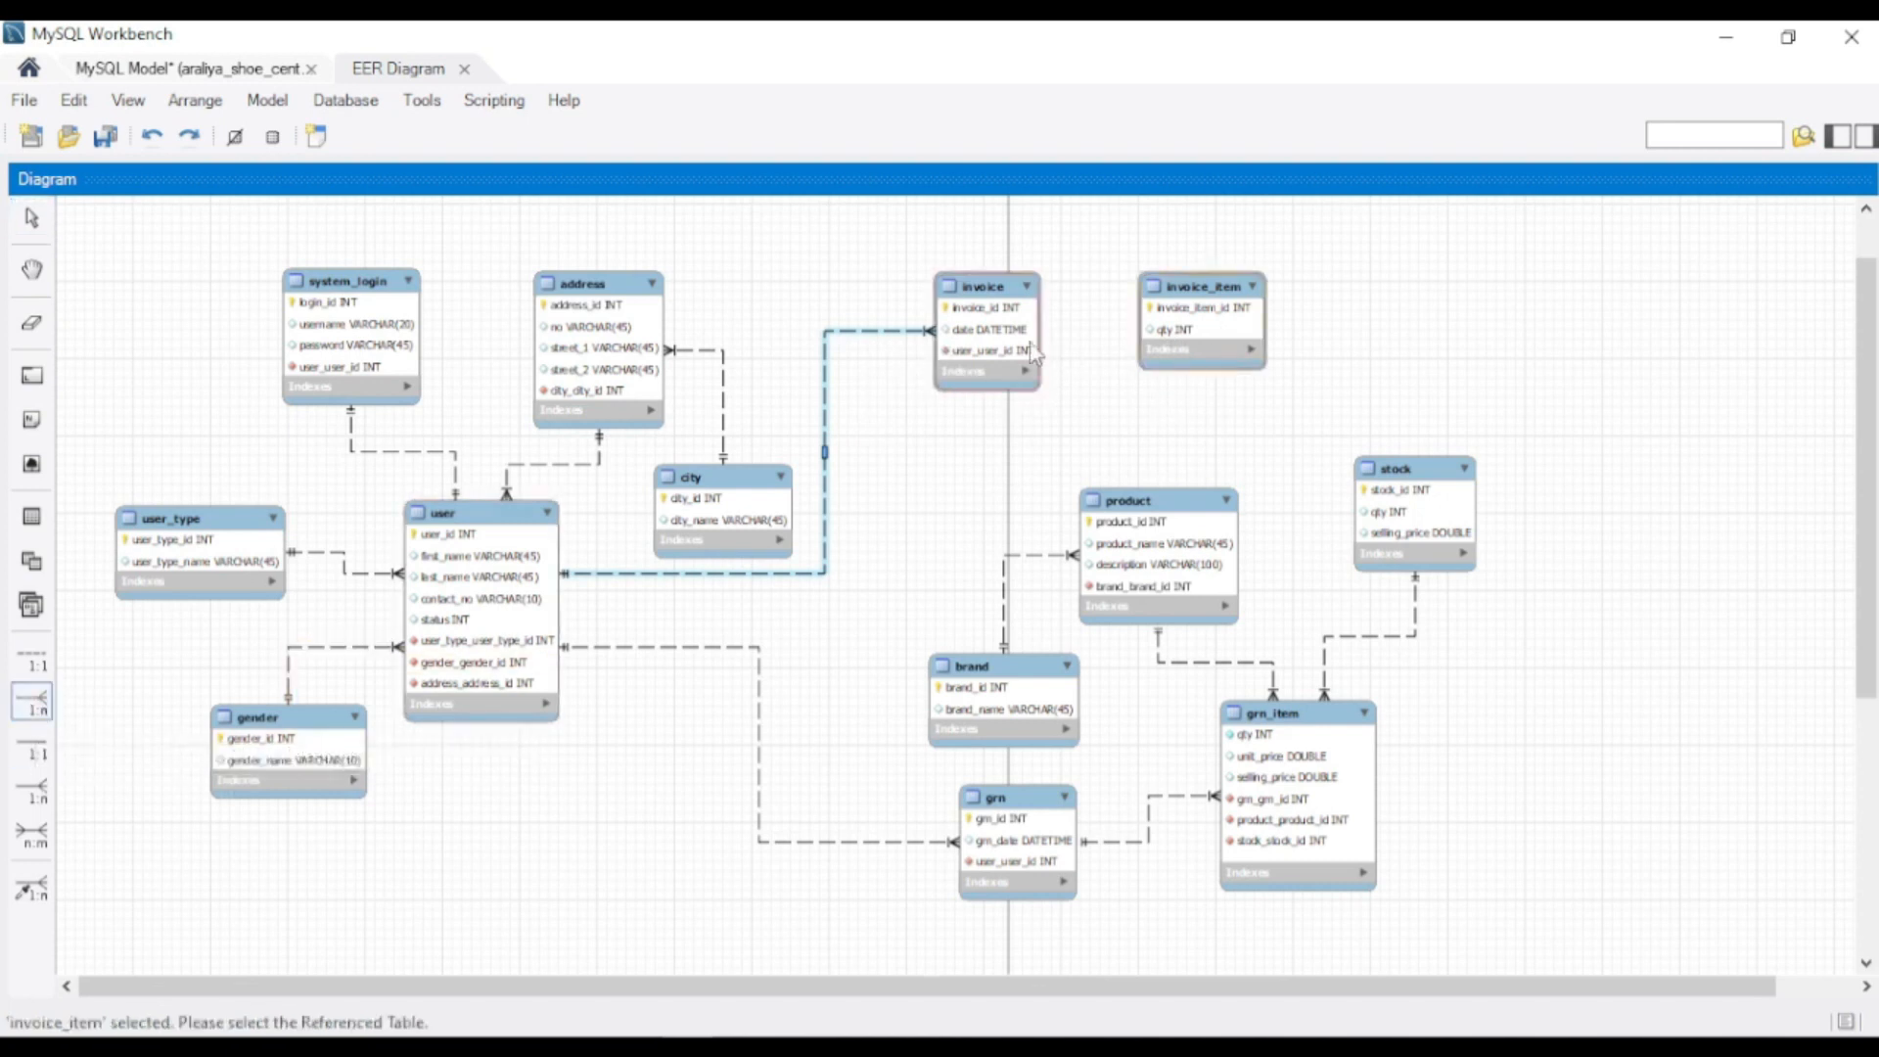
pyautogui.click(1018, 348)
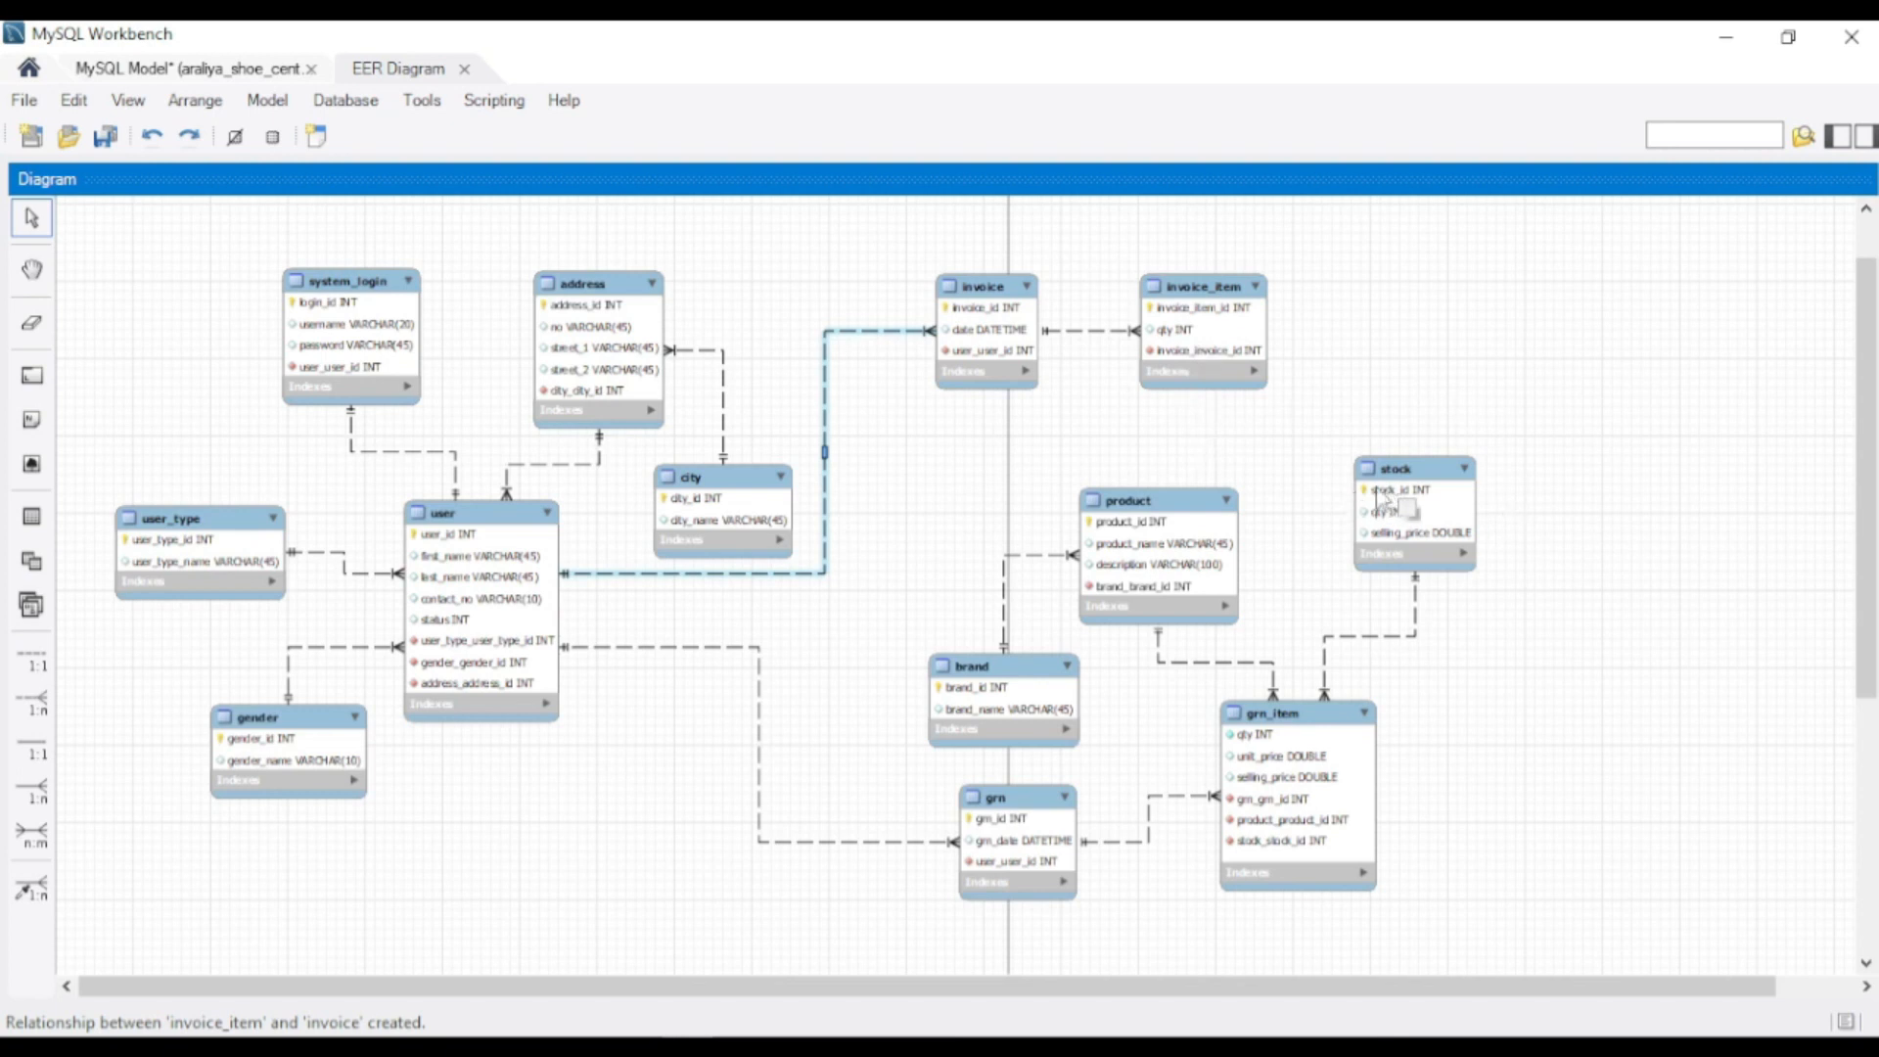
pyautogui.click(32, 701)
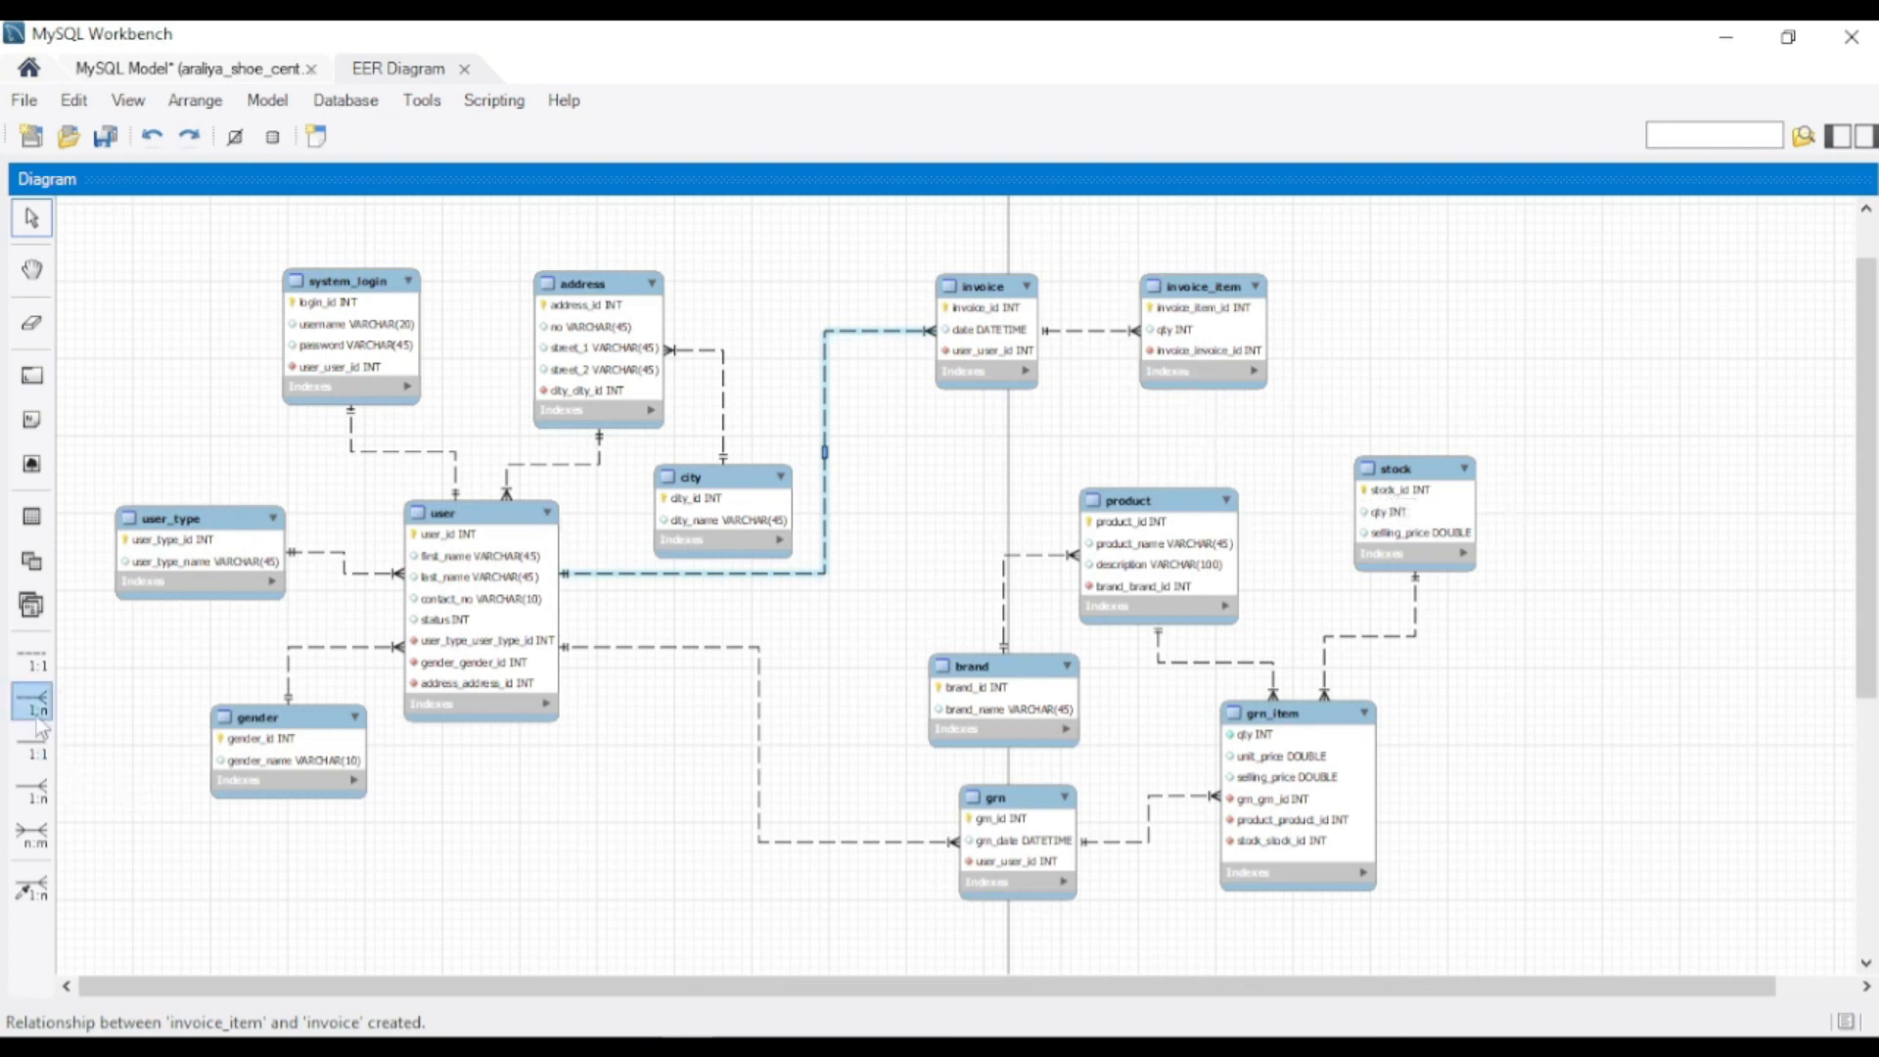
pyautogui.click(1200, 369)
pyautogui.click(1447, 453)
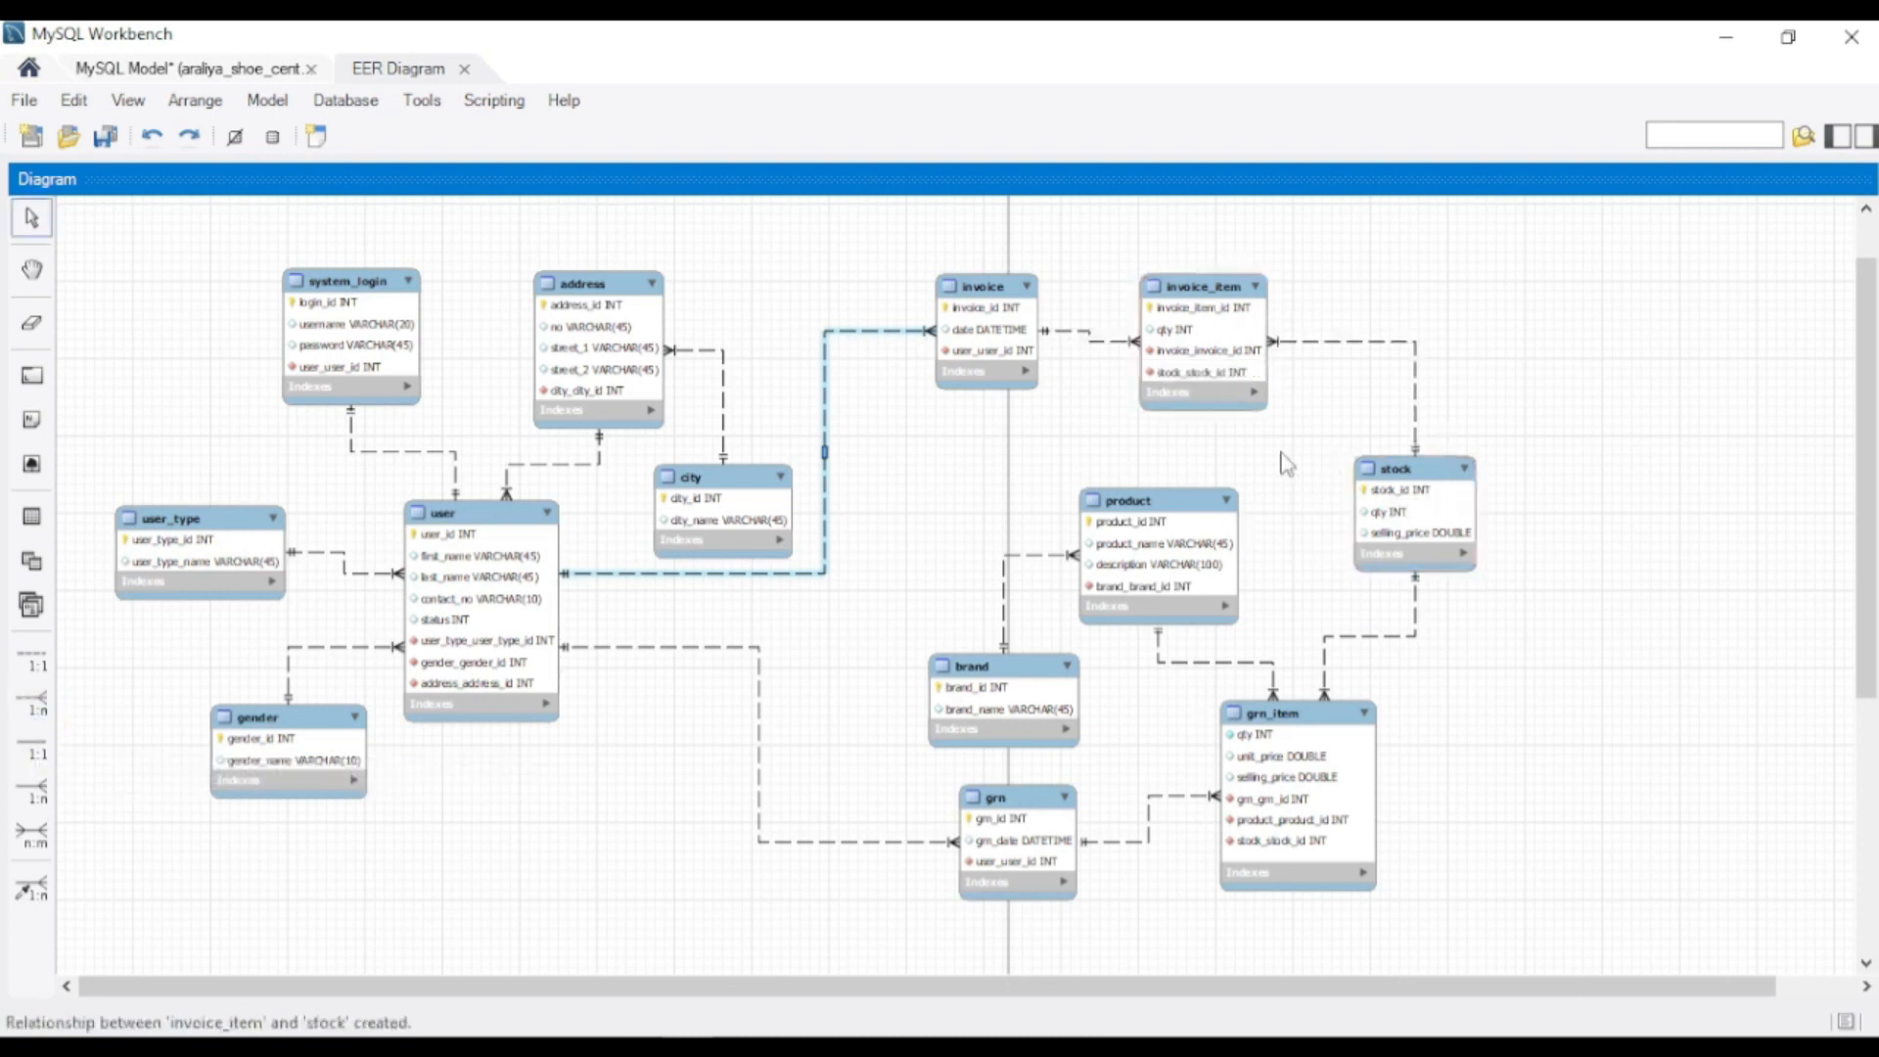